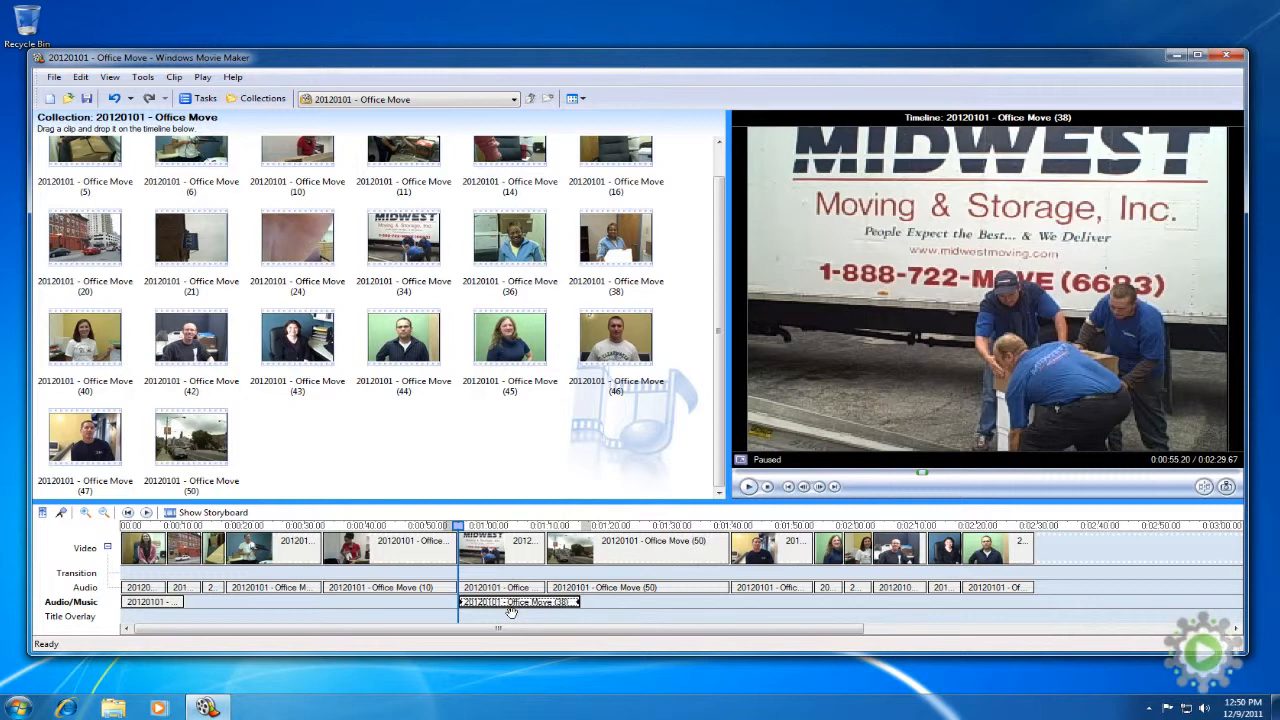
# Set the start trim point of the moving-truck clip (34) on the timeline at 0:00:55.80
pyautogui.click(503, 557)
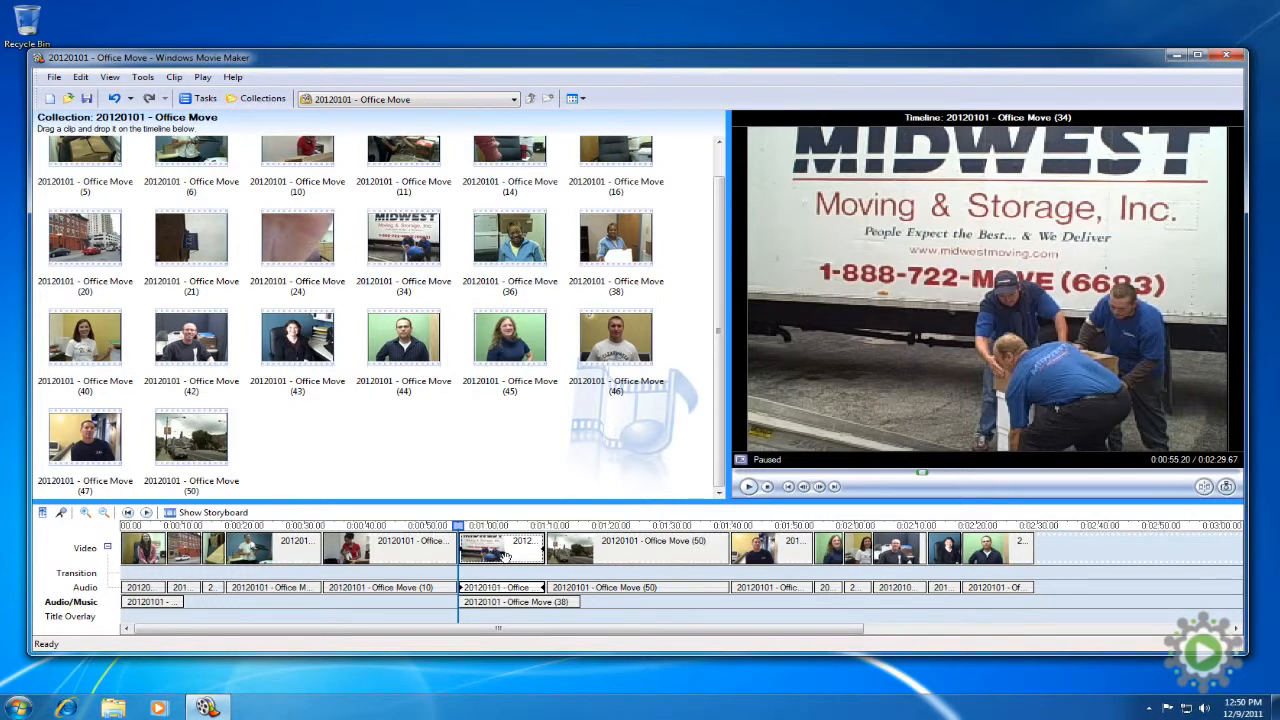
pyautogui.moveTo(459, 531); pyautogui.dragTo(425, 532)
pyautogui.click(86, 514)
pyautogui.click(86, 514)
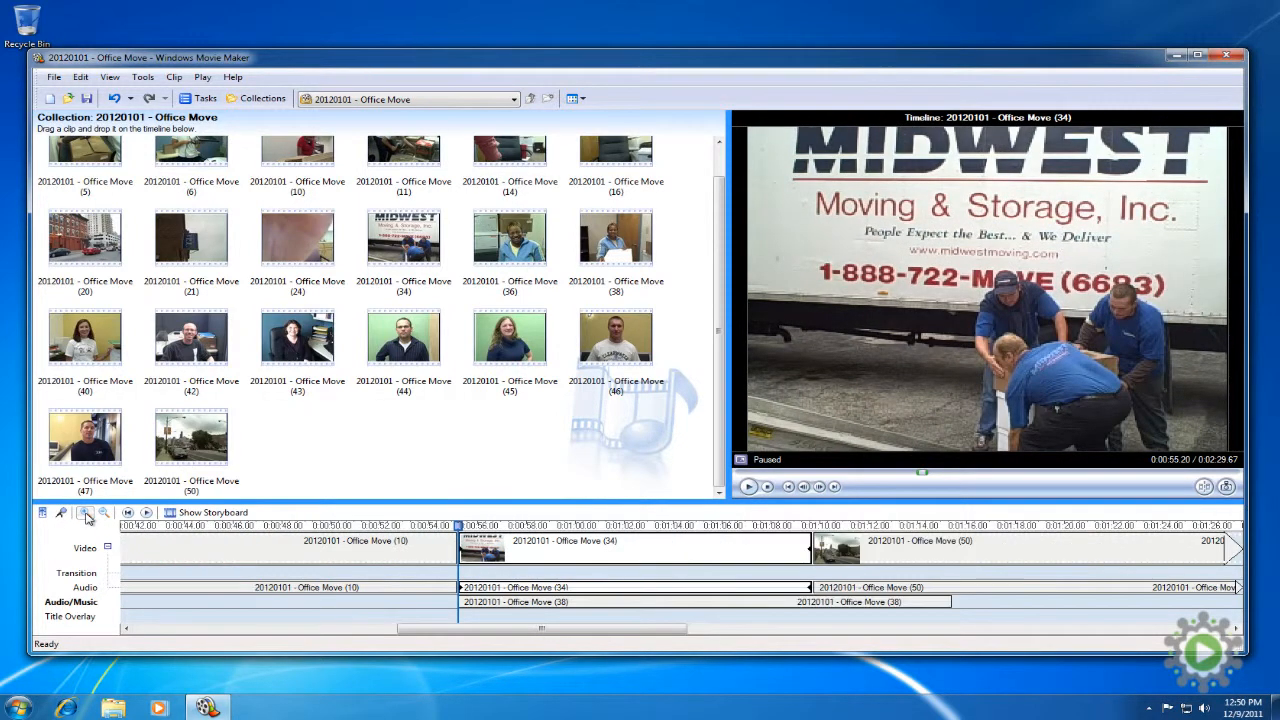
pyautogui.moveTo(459, 540); pyautogui.dragTo(481, 528)
pyautogui.click(174, 77)
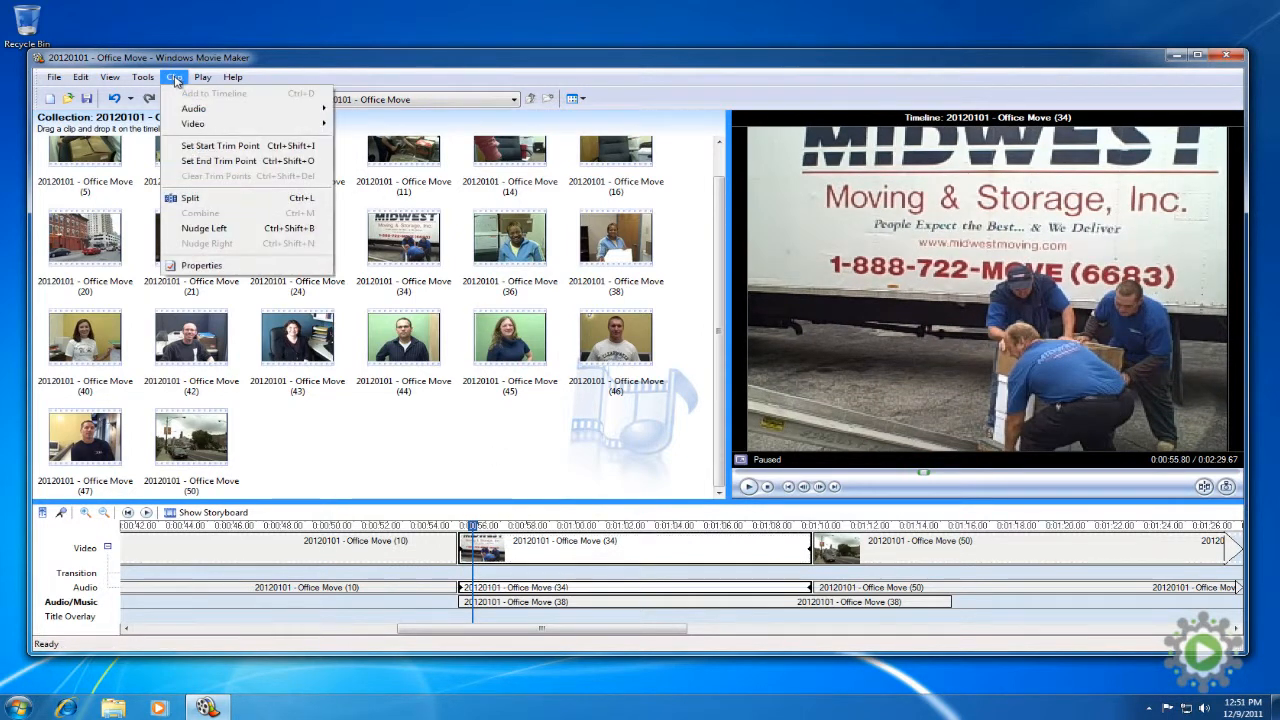
pyautogui.click(225, 147)
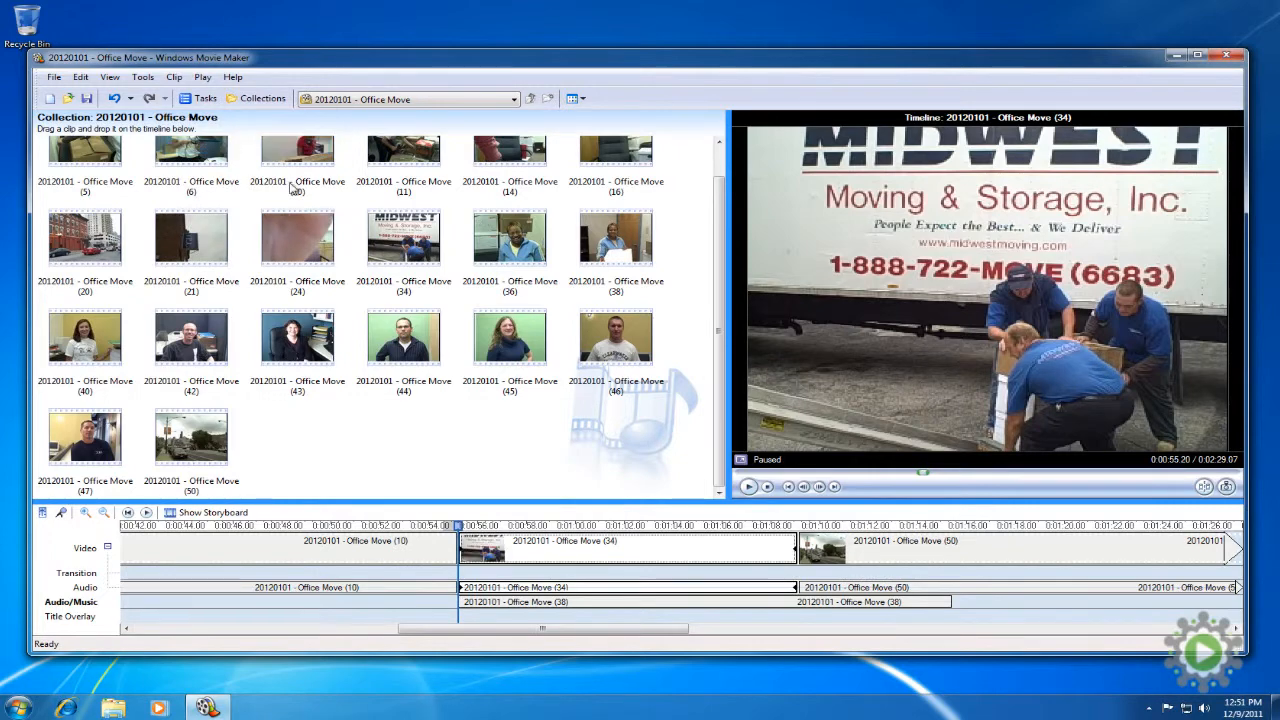
# Set the end trim point of the moving-truck clip (34) at about 0:00:58.80
pyautogui.moveTo(460, 525); pyautogui.dragTo(548, 534)
pyautogui.click(174, 78)
pyautogui.click(236, 162)
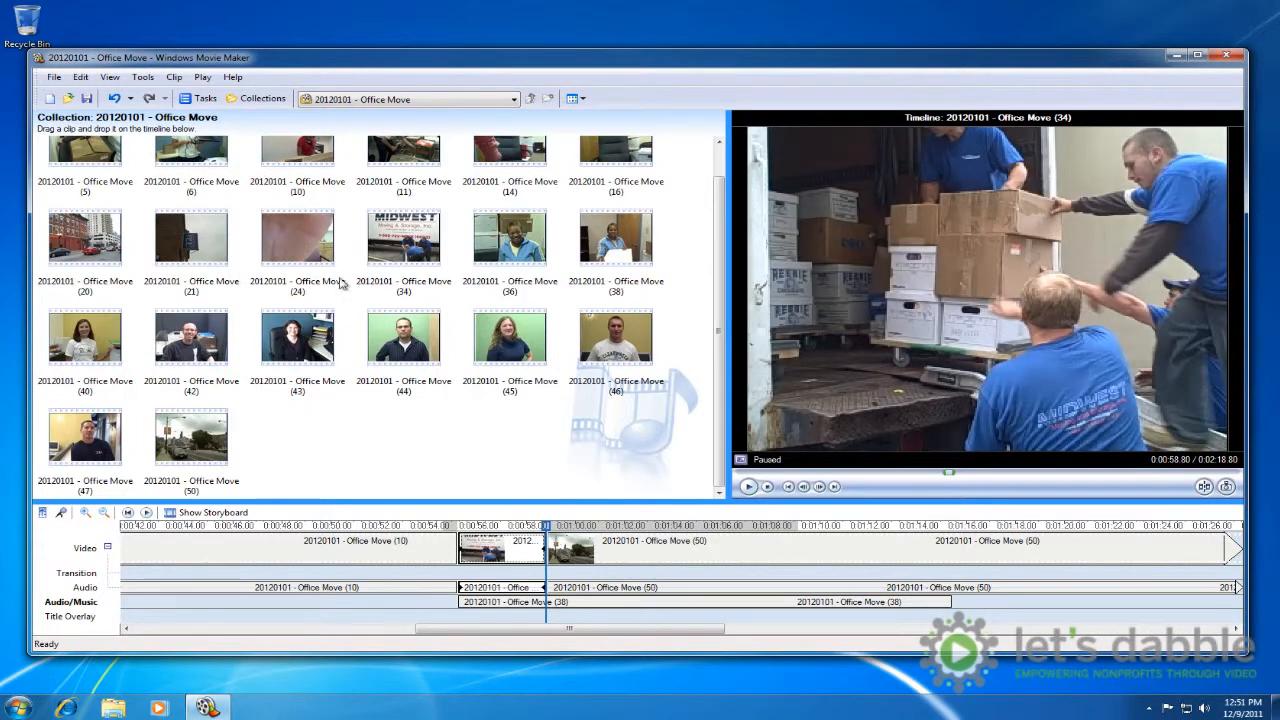
# Play back the timeline from 0:00:53.00 through the trimmed clip (34) into the street clip (50)
pyautogui.click(406, 525)
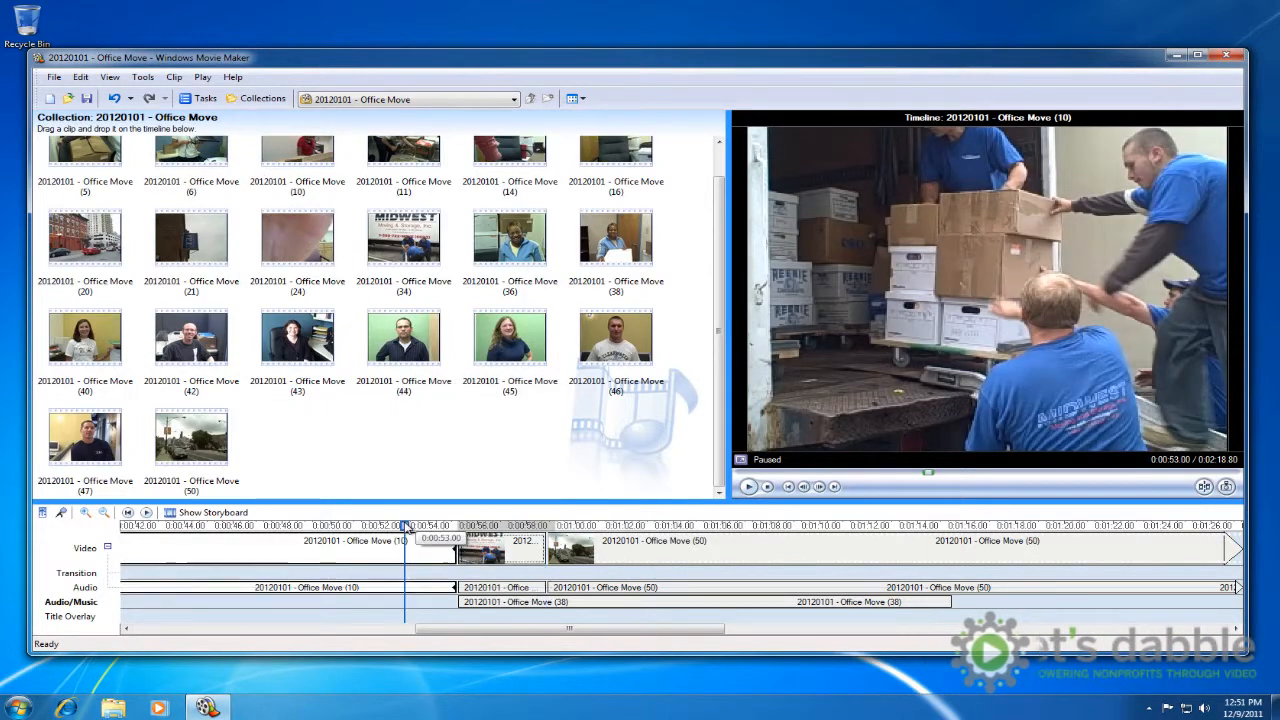
pyautogui.press('space')
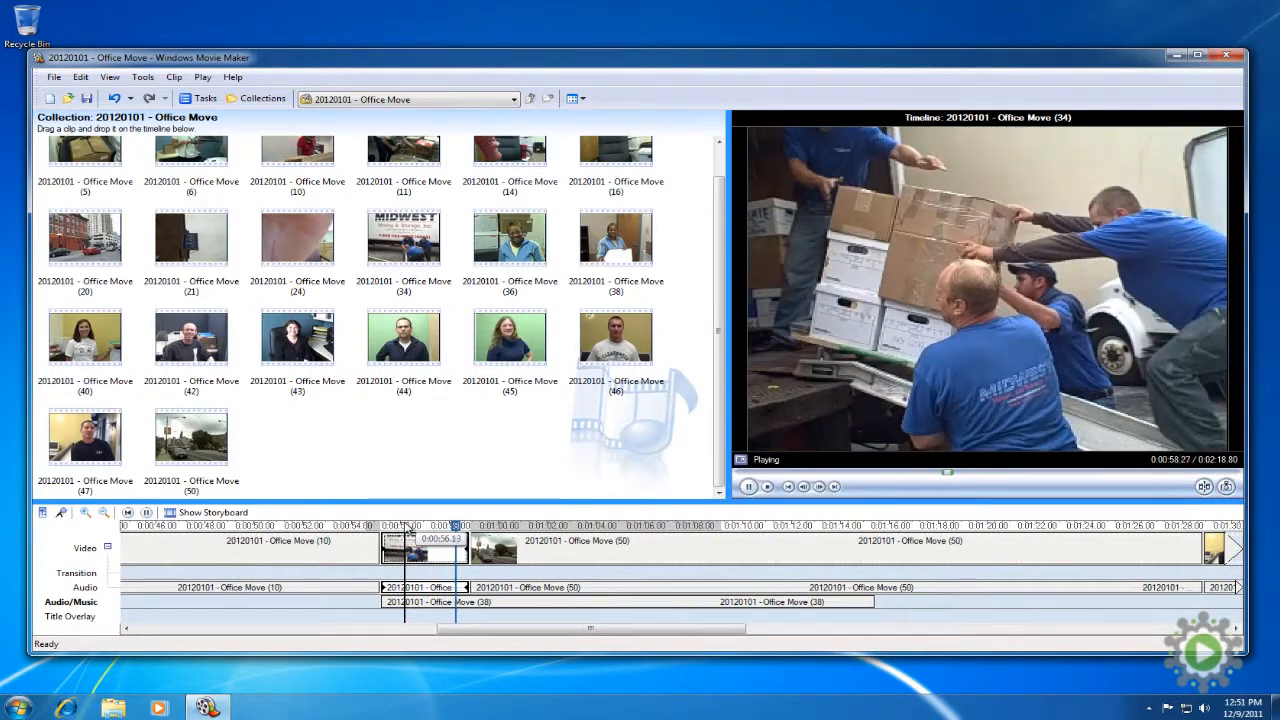
pyautogui.press('space')
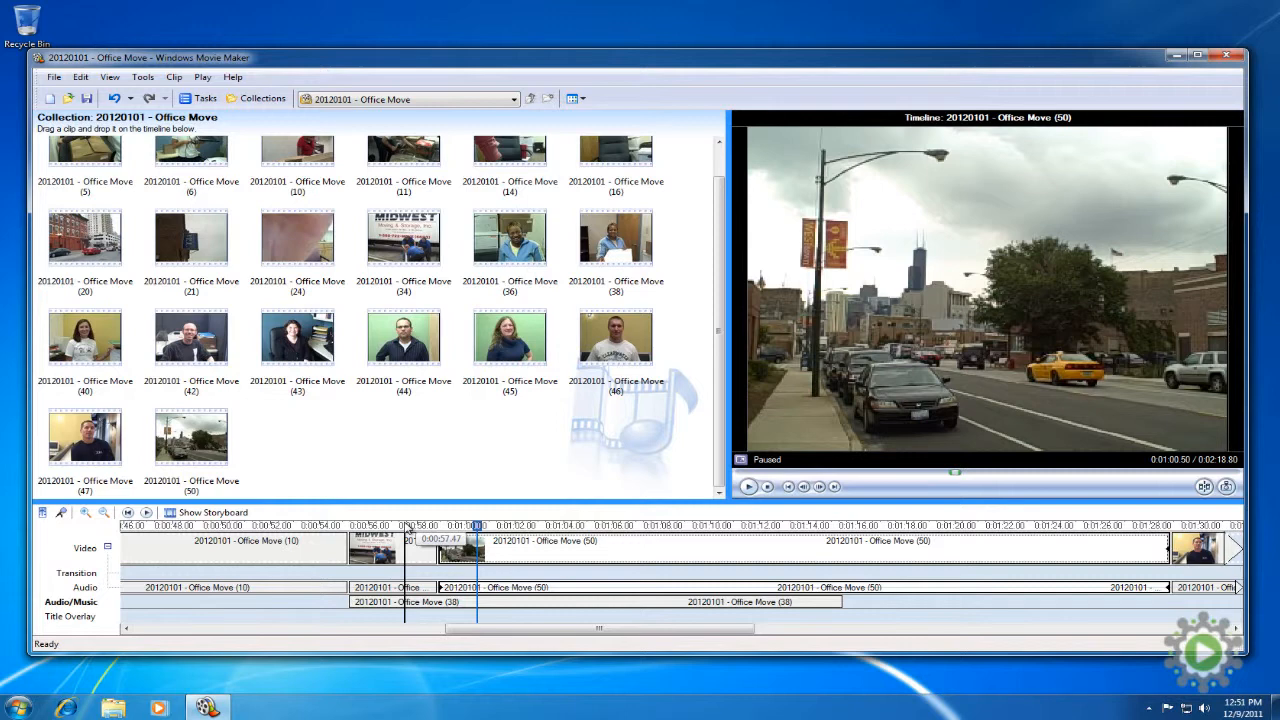
# Set the start trim point of the street clip (50) at 0:01:03.13
pyautogui.moveTo(410, 530); pyautogui.dragTo(440, 537)
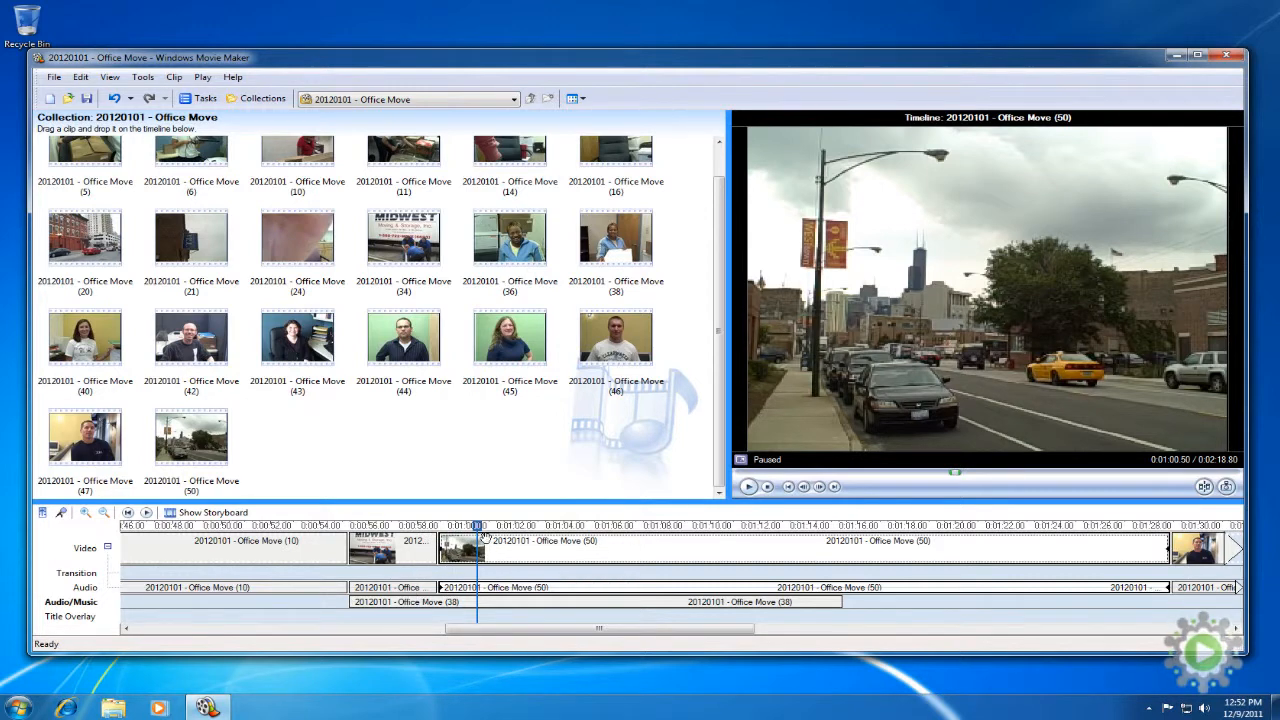
pyautogui.click(479, 526)
pyautogui.moveTo(484, 528); pyautogui.dragTo(541, 540)
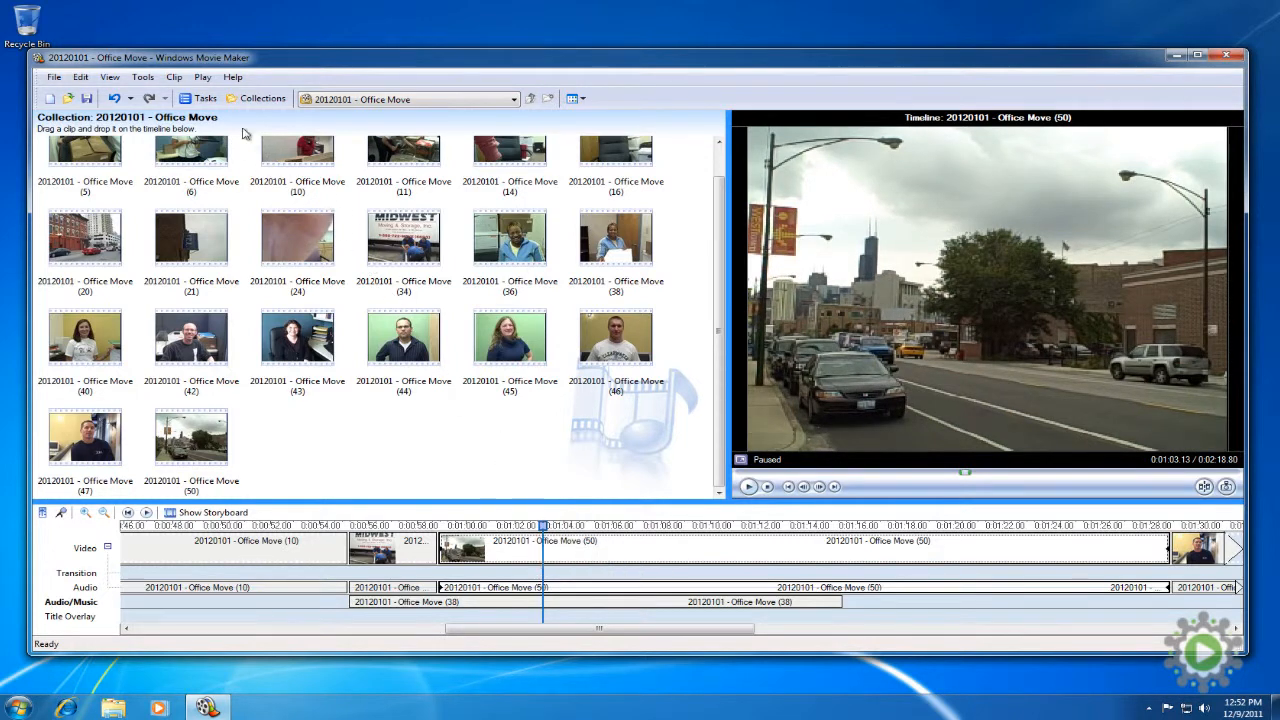
pyautogui.click(174, 80)
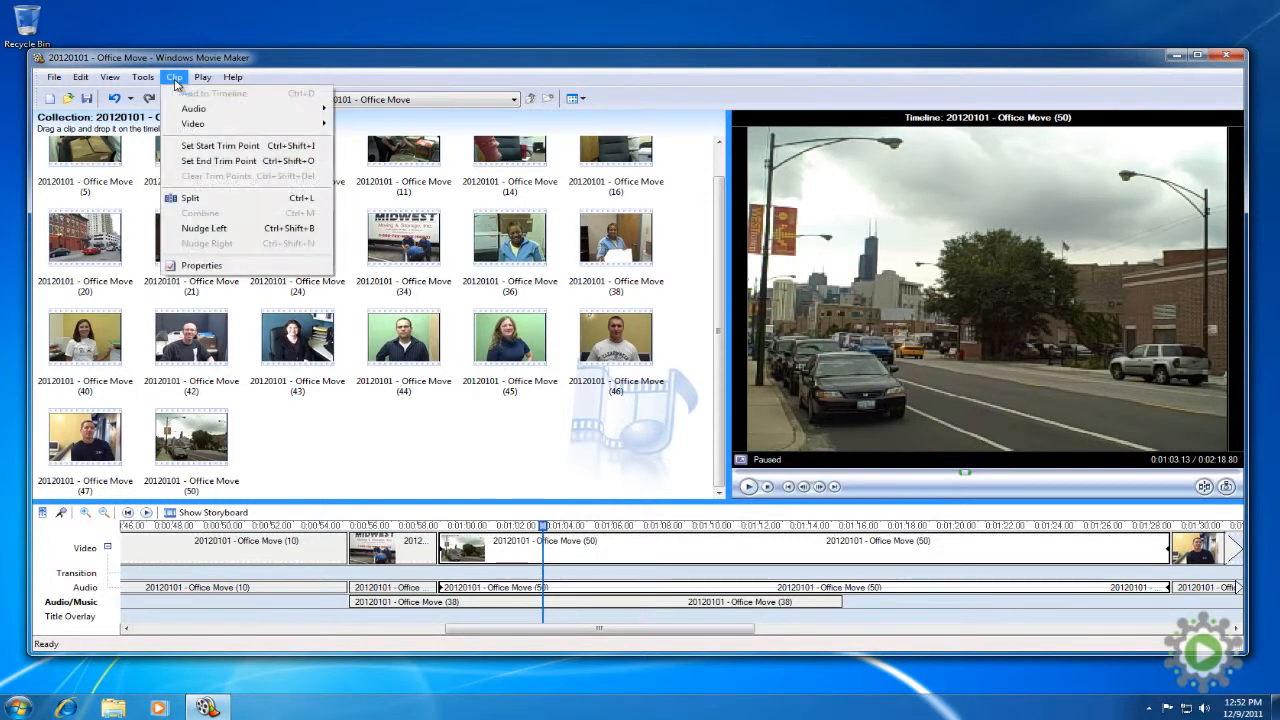
pyautogui.click(219, 145)
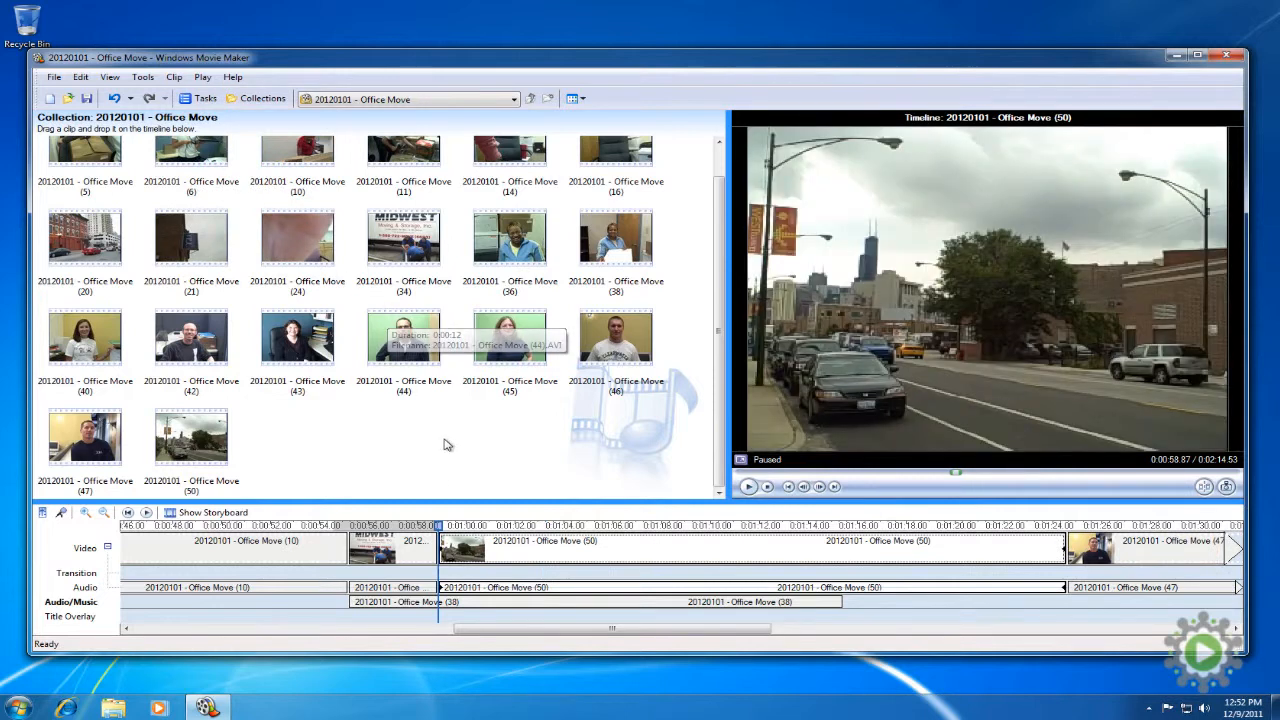
# Set the end trim point of the street clip (50) at 0:01:15.67
pyautogui.moveTo(829, 527); pyautogui.dragTo(850, 527)
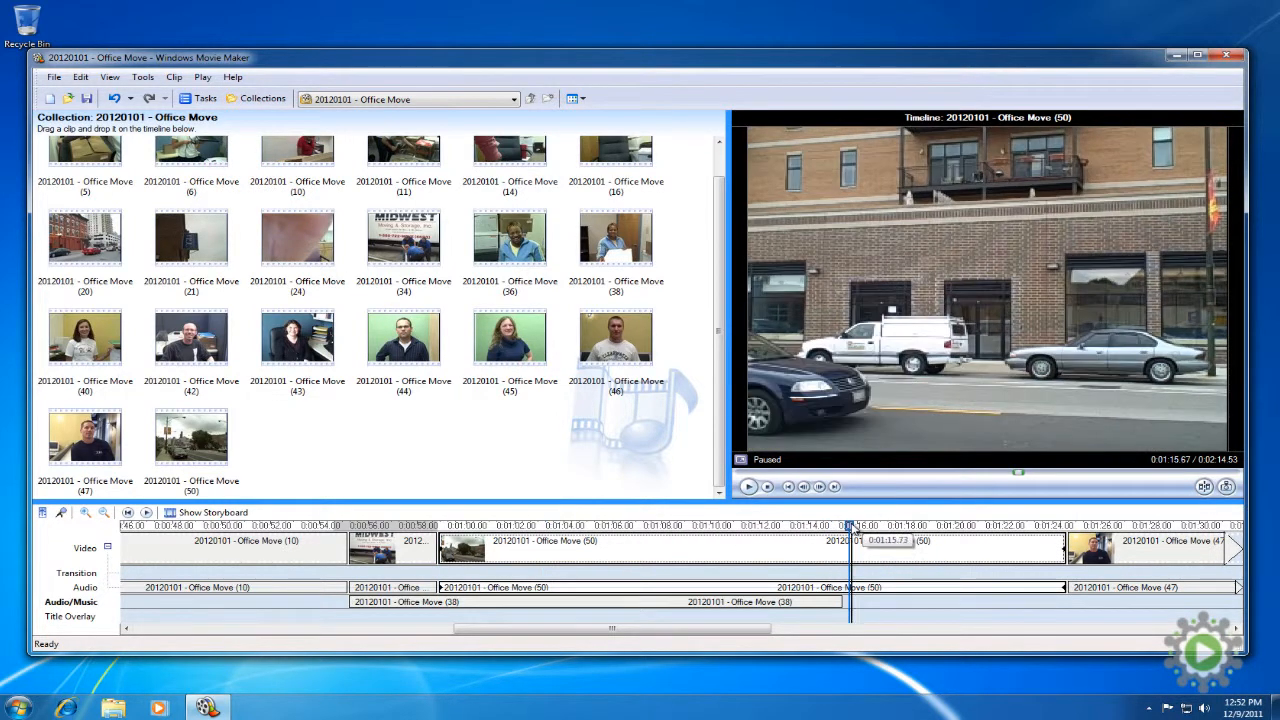
pyautogui.click(176, 78)
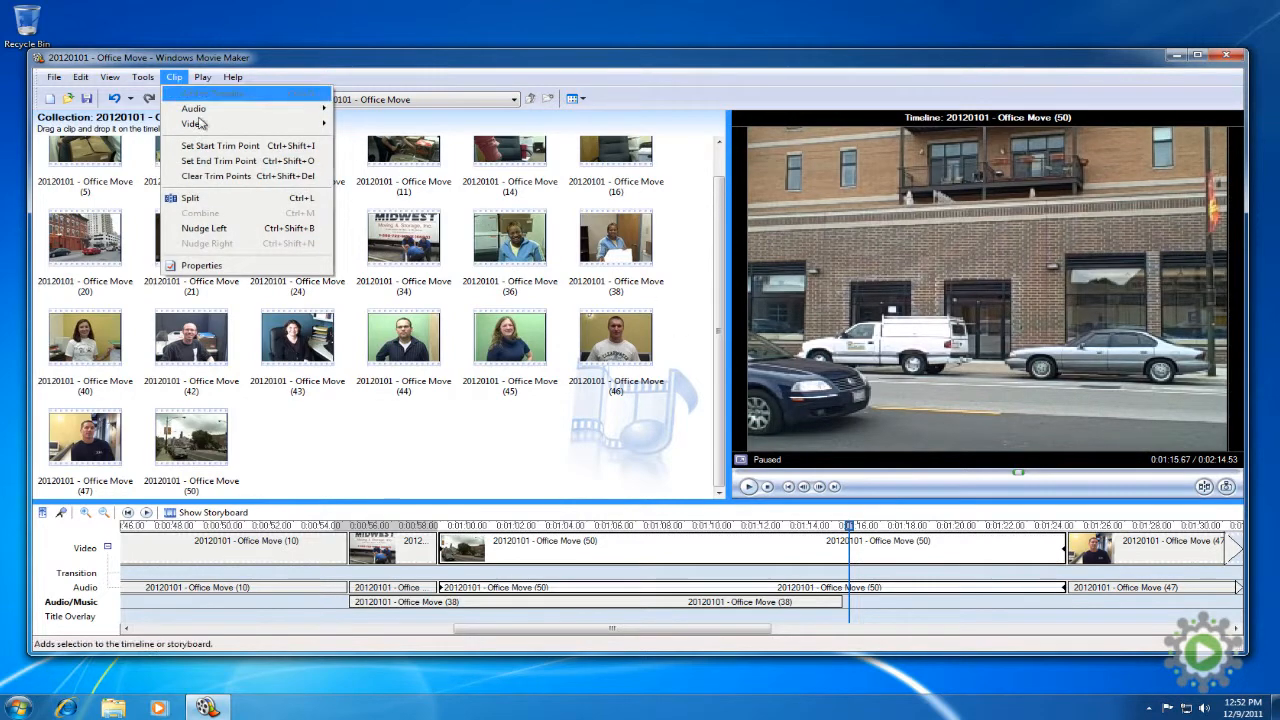
pyautogui.click(219, 161)
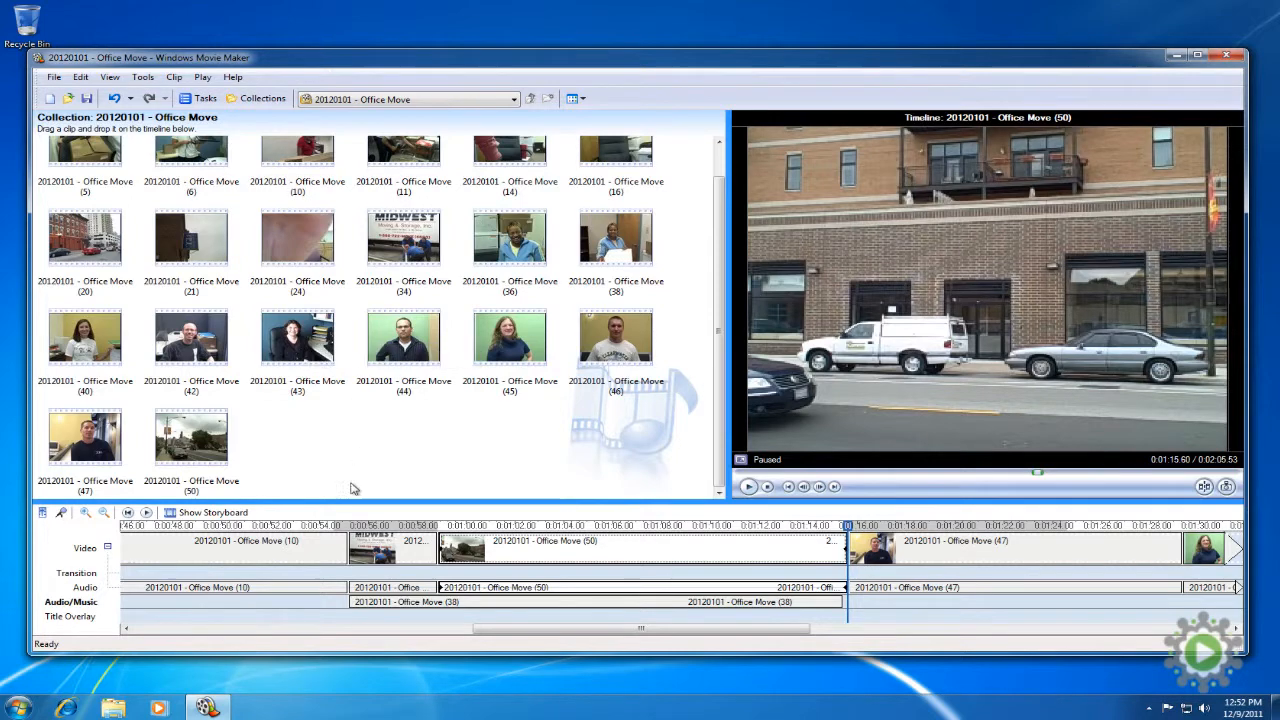
# Play back the cut between clips (50) and (47), and trim the end of clip (50) to 0:01:15.40
pyautogui.click(332, 526)
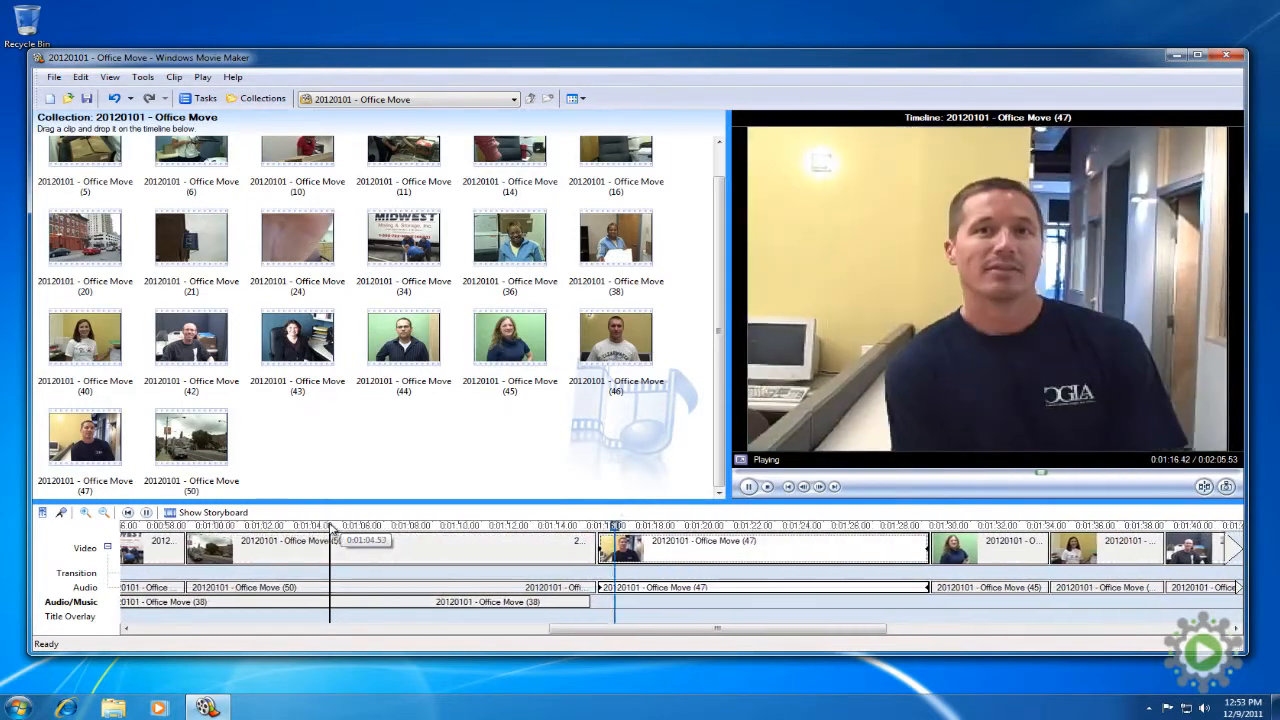
pyautogui.press('space')
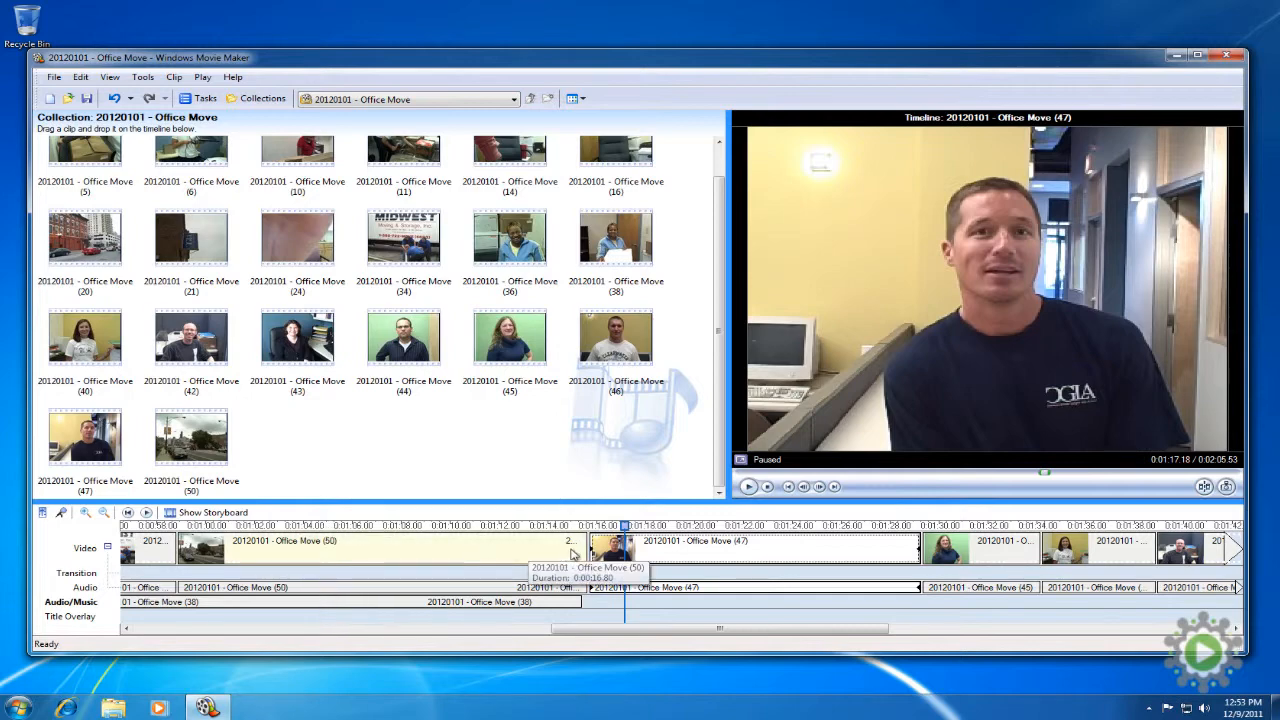
pyautogui.moveTo(586, 550); pyautogui.dragTo(576, 548)
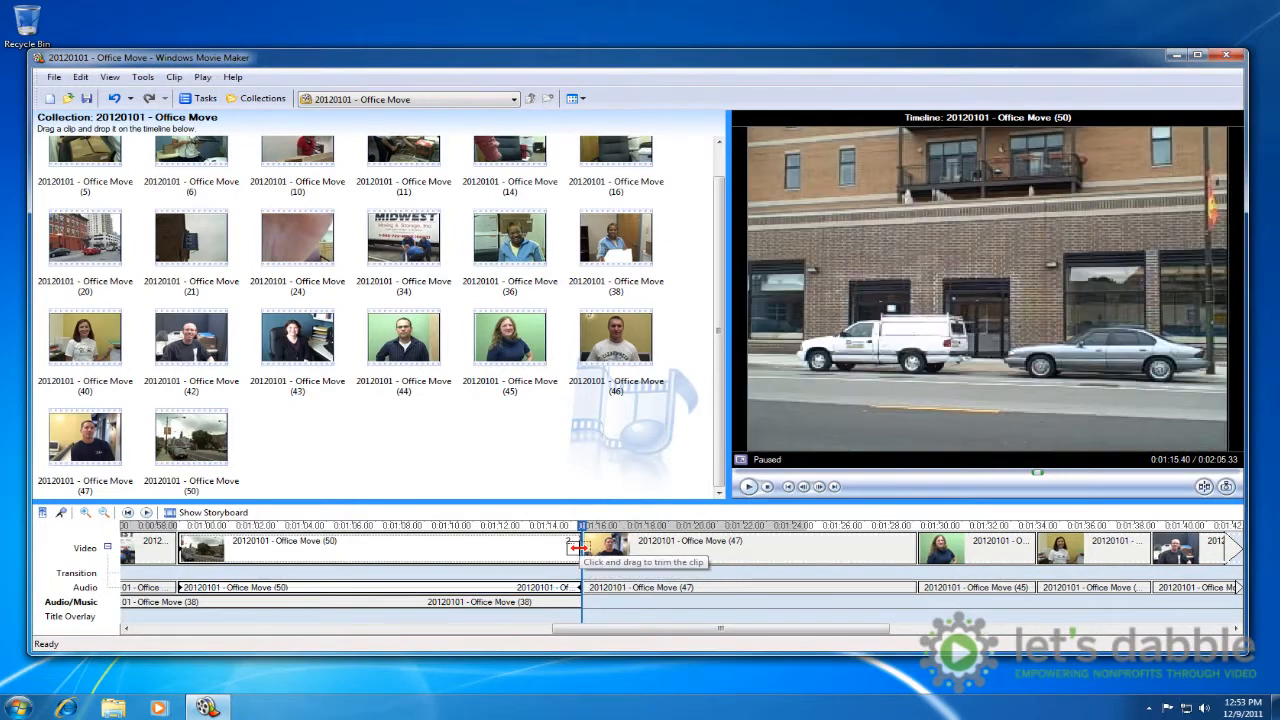
# Play back the cut from clip (50) to clip (47), starting at 0:01:11.67
pyautogui.click(491, 526)
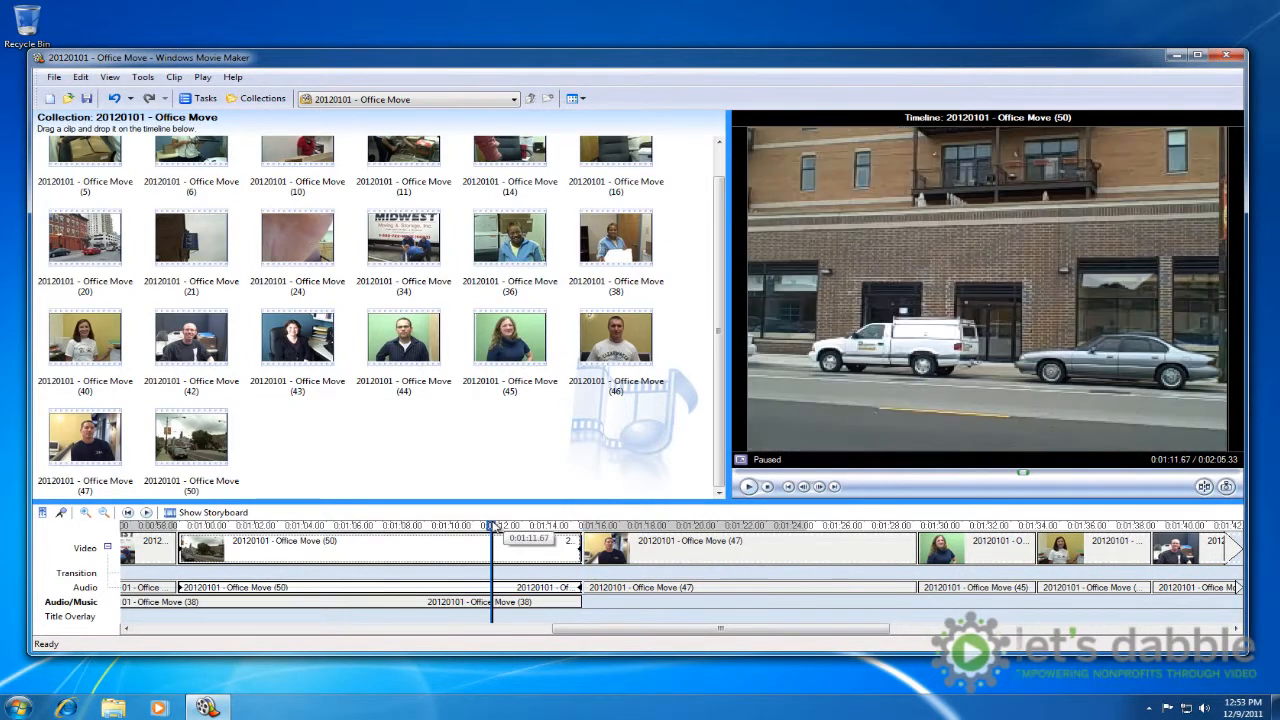
pyautogui.press('space')
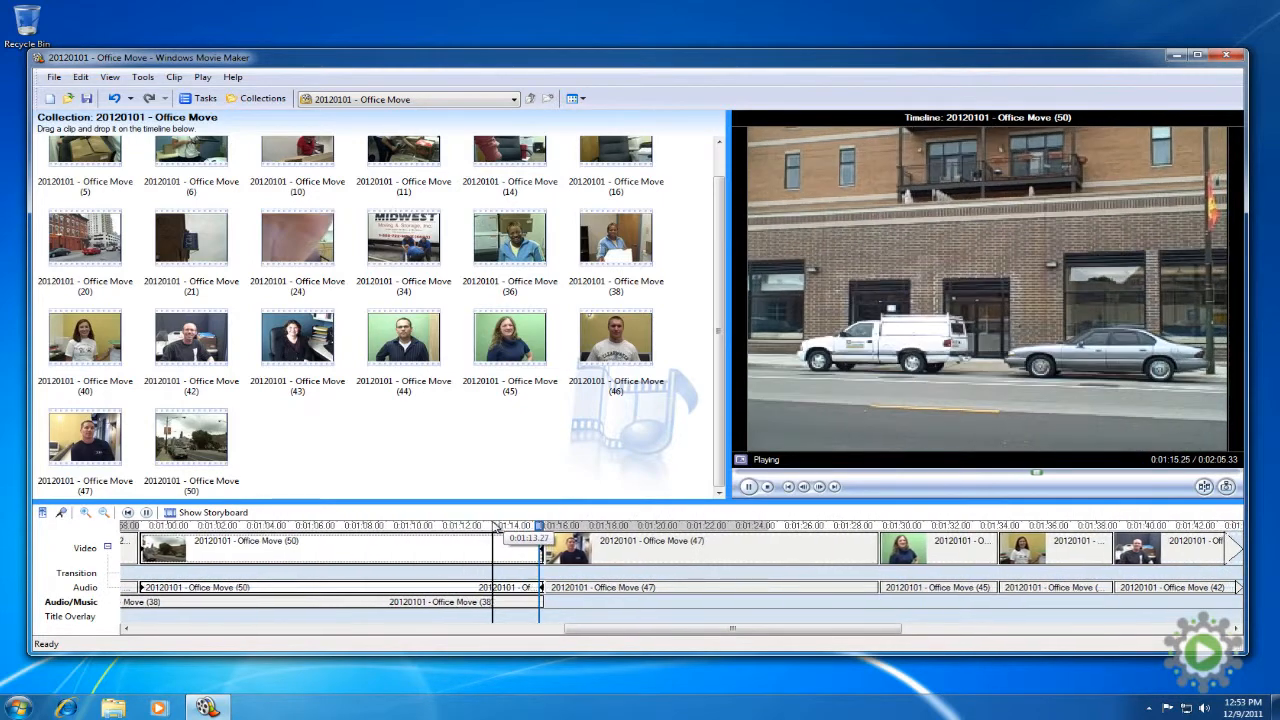
pyautogui.press('space')
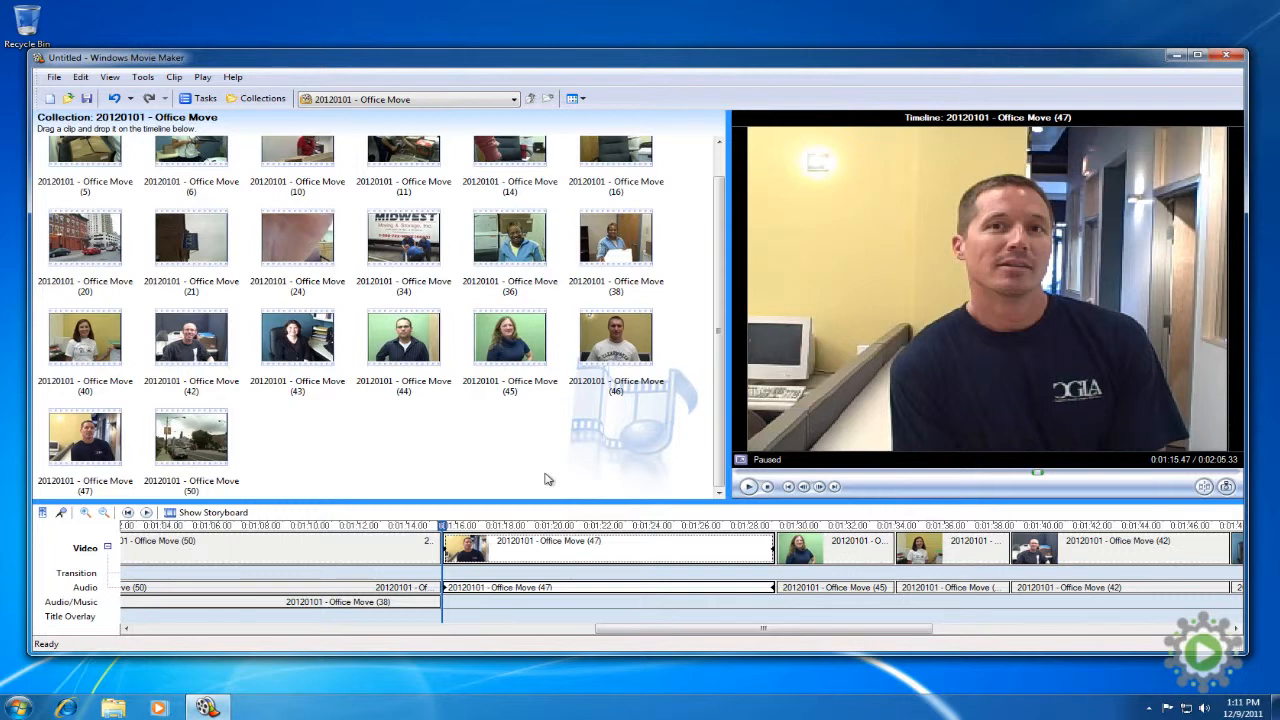
# Trim about 1.4 seconds off the start of clip (47) and play the timeline from 0:01:13.53 to that clip's end
pyautogui.moveTo(451, 544); pyautogui.dragTo(398, 537)
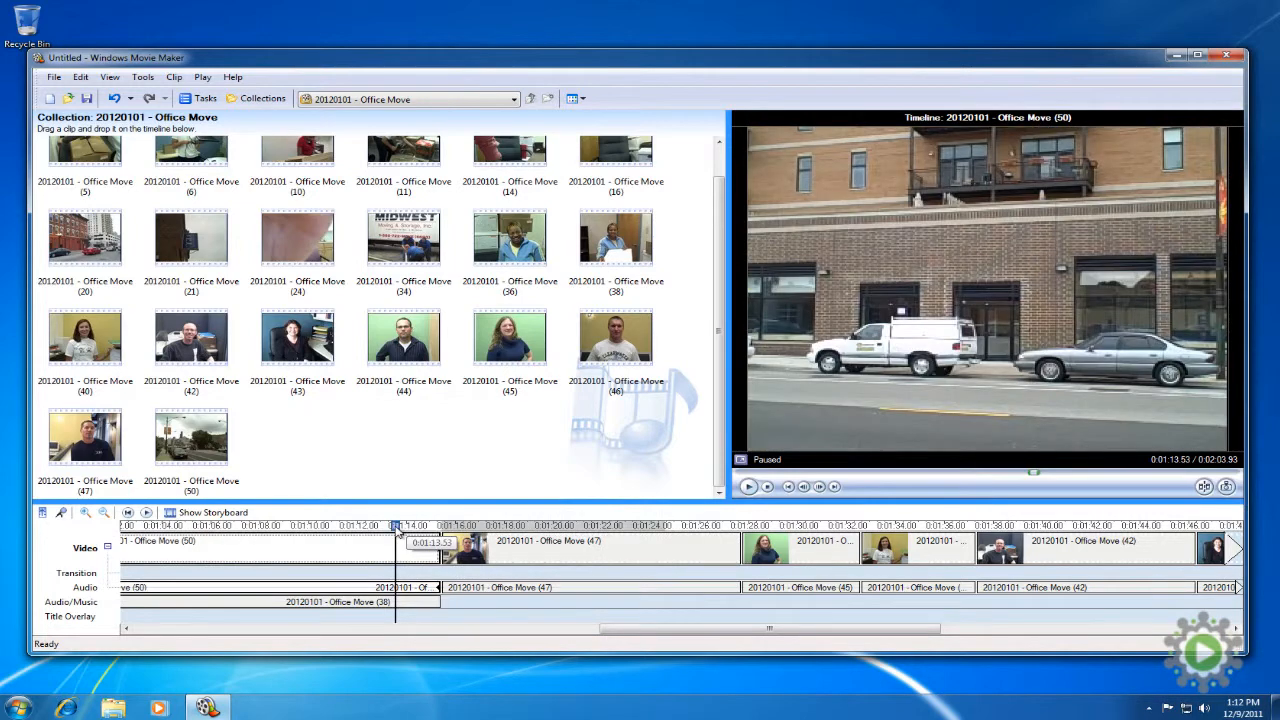
pyautogui.press('space')
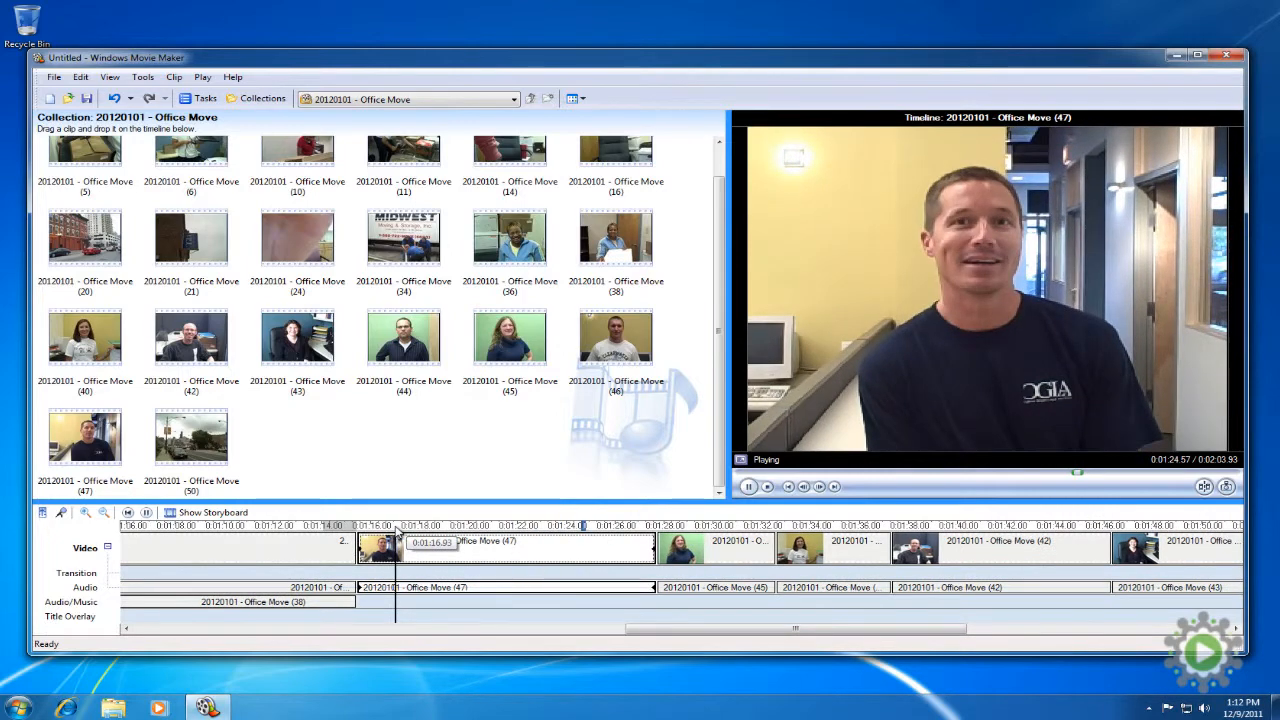
pyautogui.press('space')
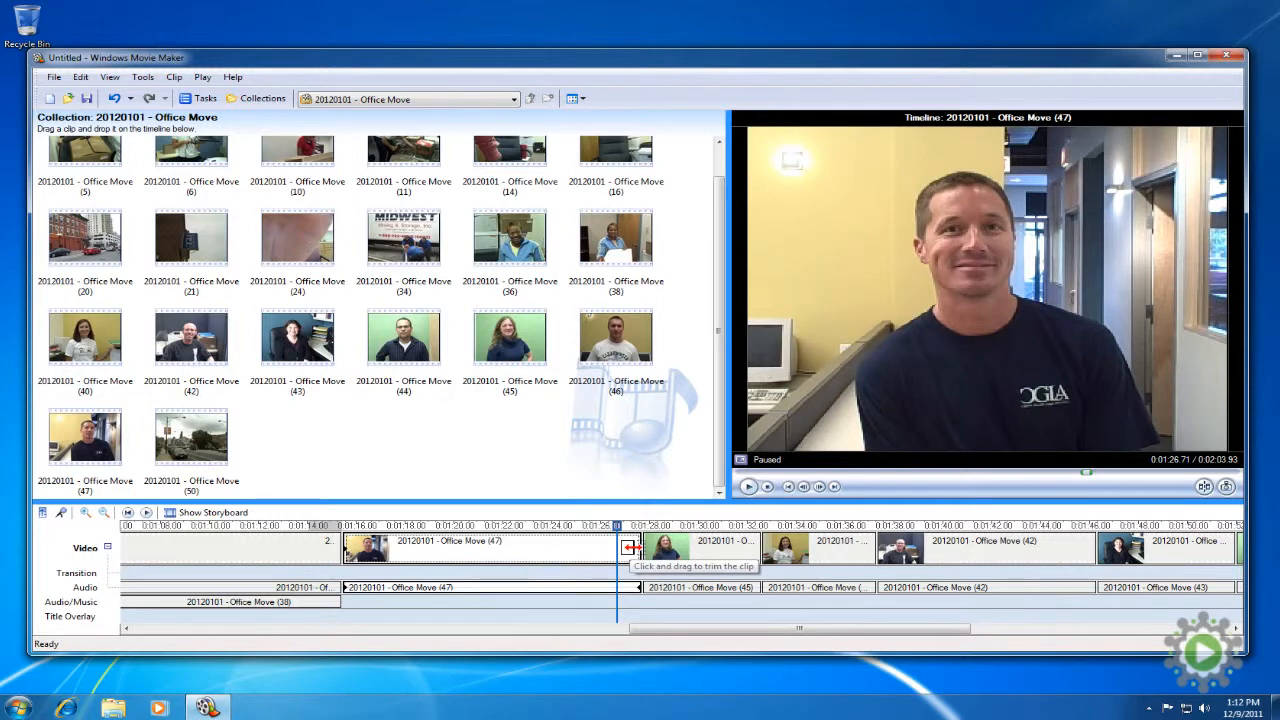
# Trim the end of clip (47) back to about 0:01:24.27 and play back the cut into clip (45)
pyautogui.moveTo(628, 547); pyautogui.dragTo(550, 544)
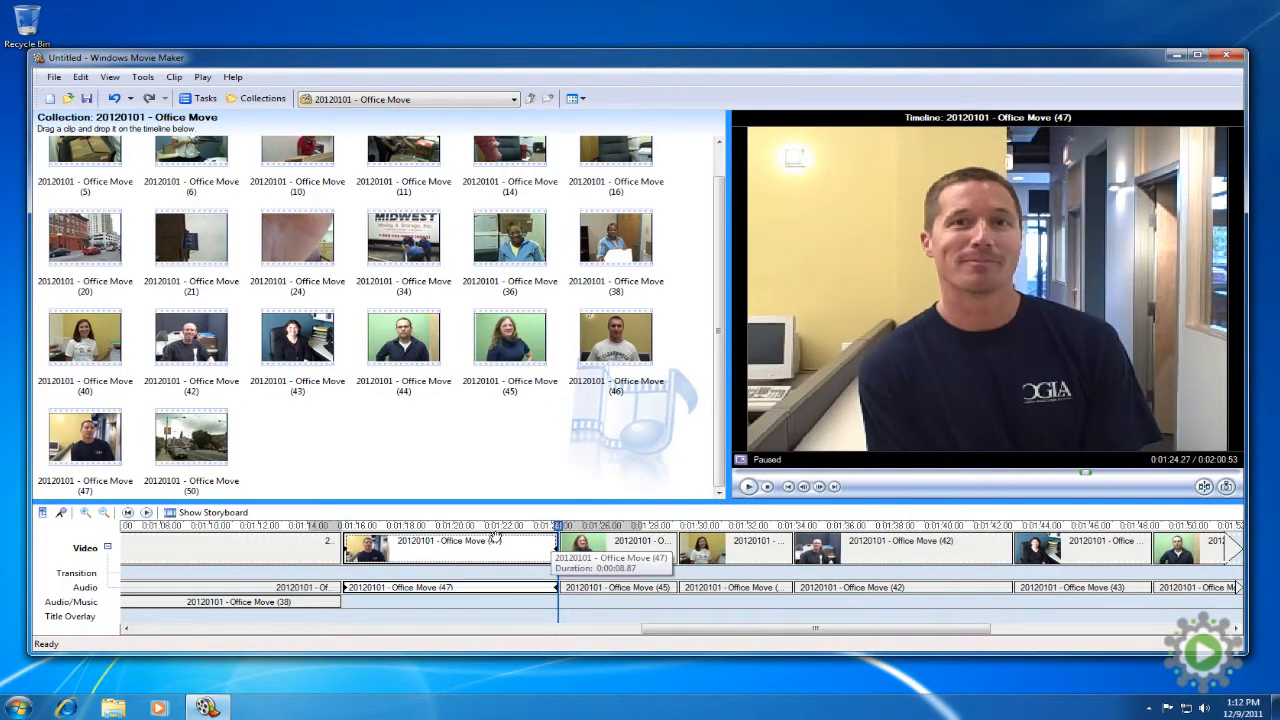
pyautogui.click(493, 540)
pyautogui.press('space')
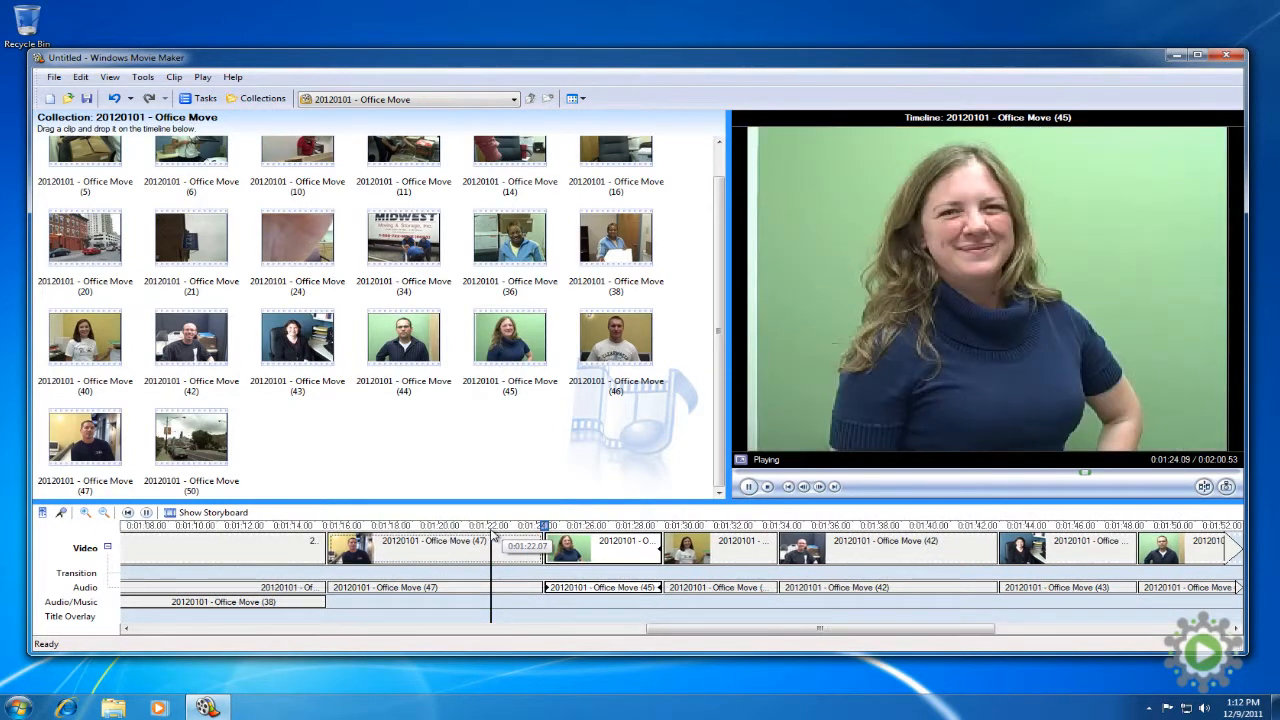
pyautogui.press('space')
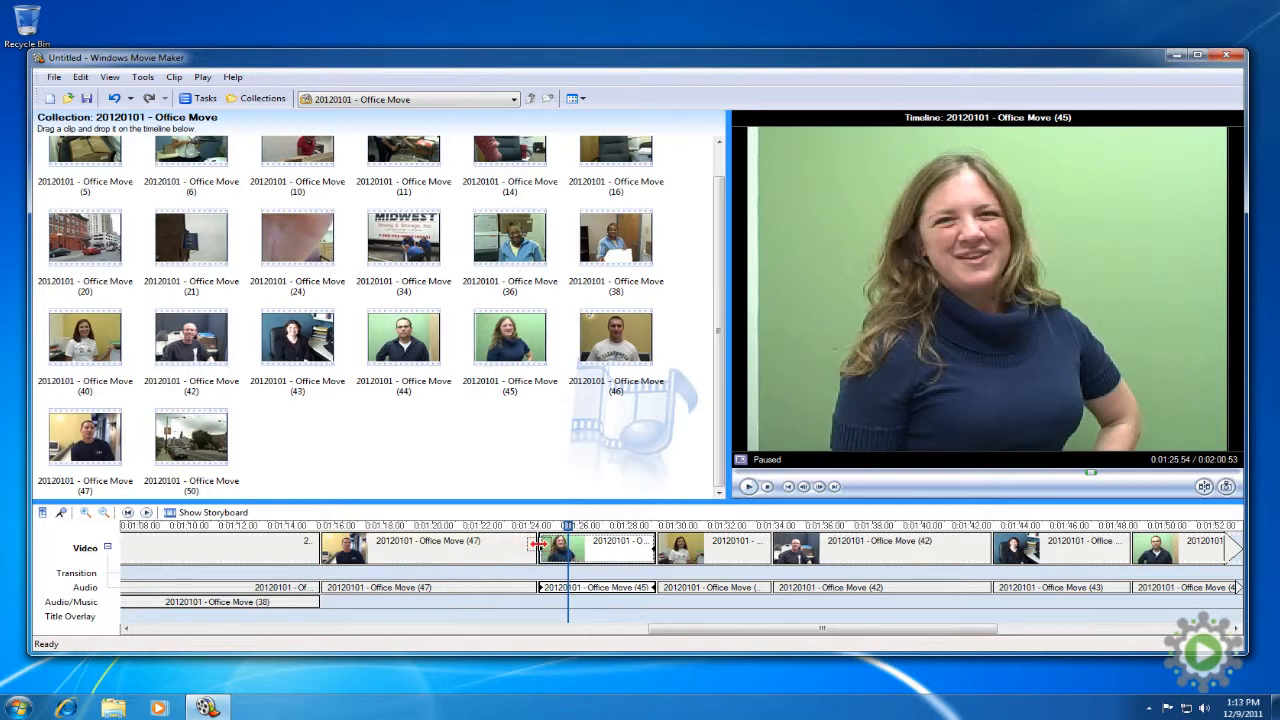
# Shorten clips (45) and (40) so clip (40) ends at 0:01:28.67, and play back the result from 0:01:22.80
pyautogui.moveTo(539, 545)
pyautogui.mouseDown()
pyautogui.moveTo(570, 543)
pyautogui.moveTo(545, 545)
pyautogui.mouseUp()
pyautogui.moveTo(633, 545)
pyautogui.mouseDown()
pyautogui.moveTo(580, 545)
pyautogui.moveTo(645, 549)
pyautogui.mouseUp()
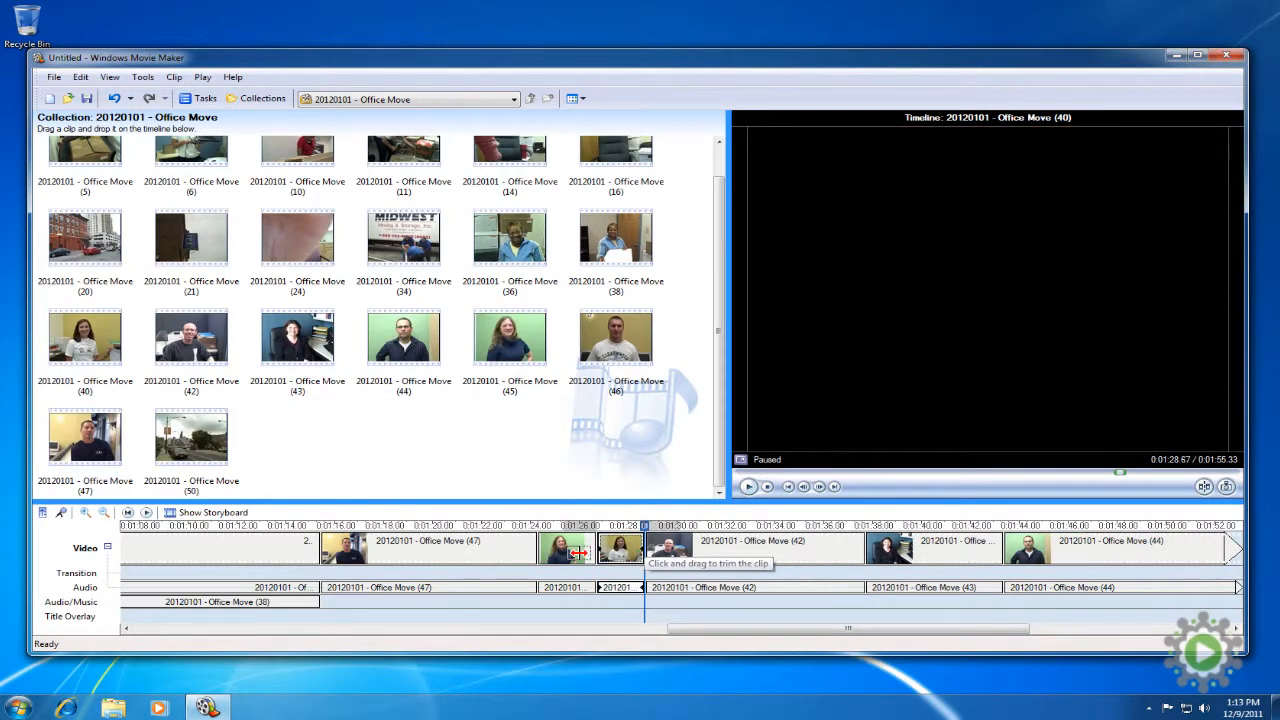
pyautogui.click(502, 527)
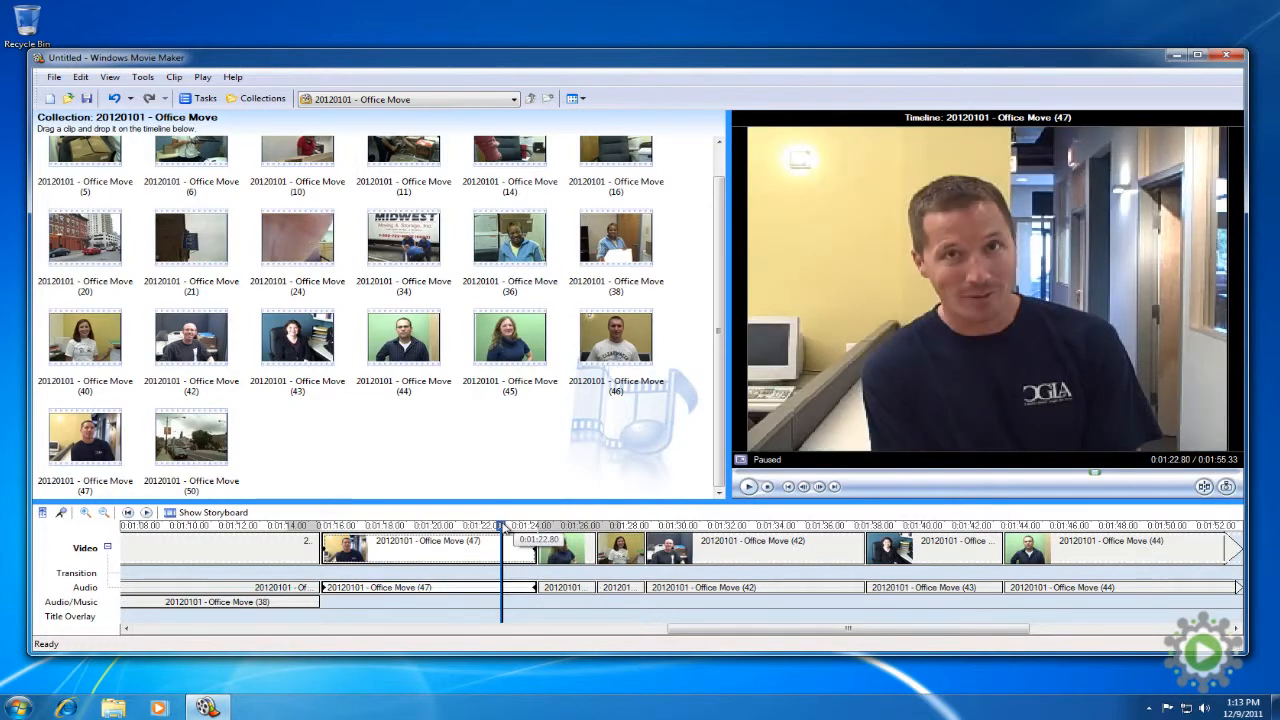
pyautogui.press('space')
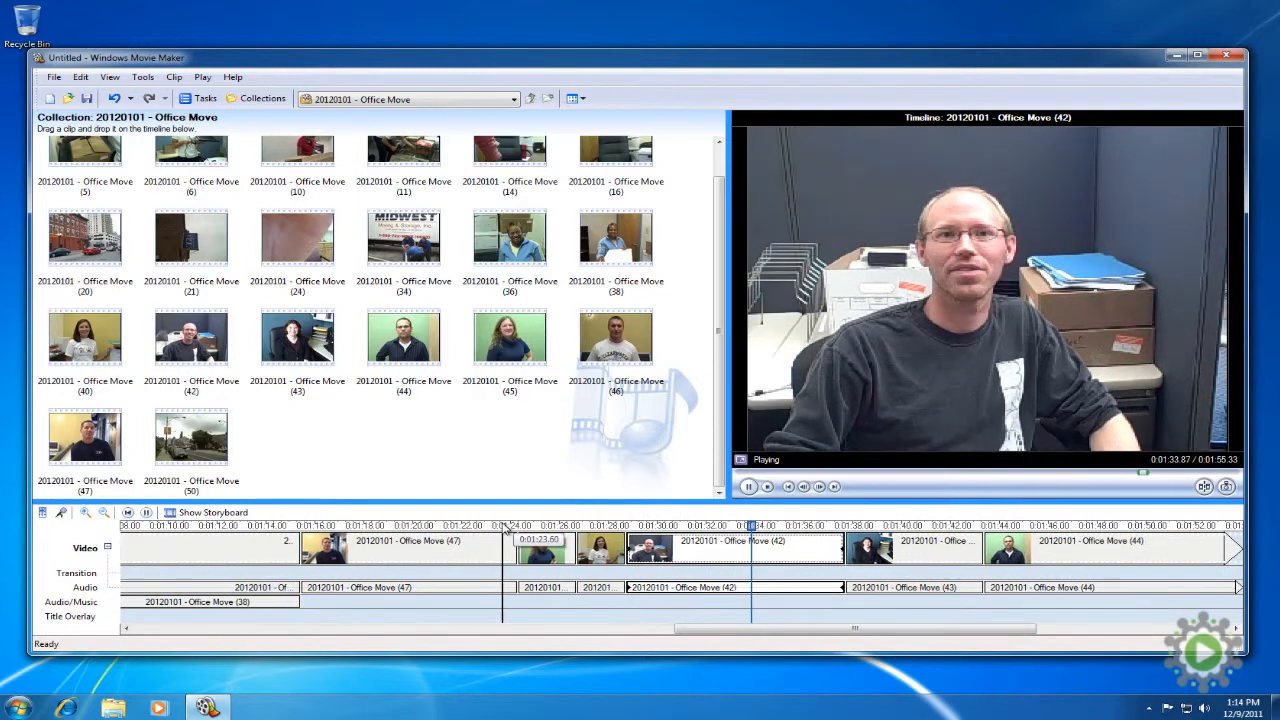
pyautogui.press('space')
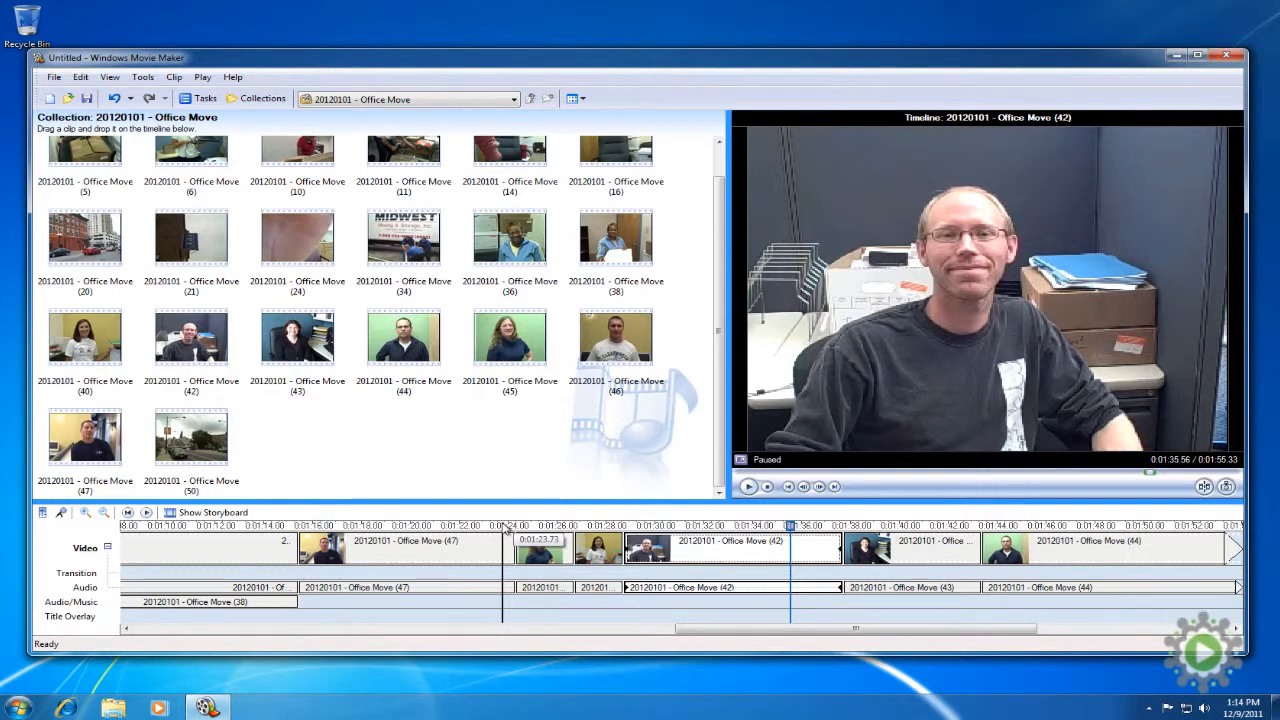
# Set the start trim point of clip (42) at 0:01:30.73 on the timeline
pyautogui.click(629, 538)
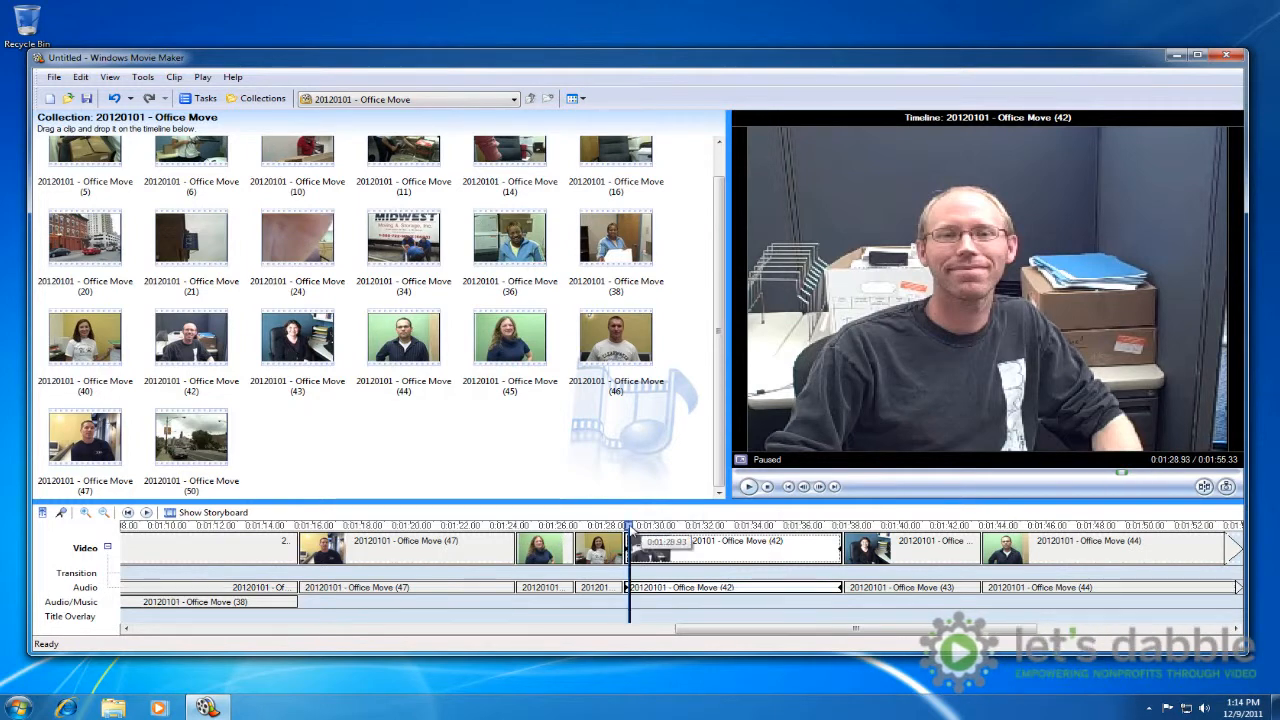
pyautogui.click(660, 532)
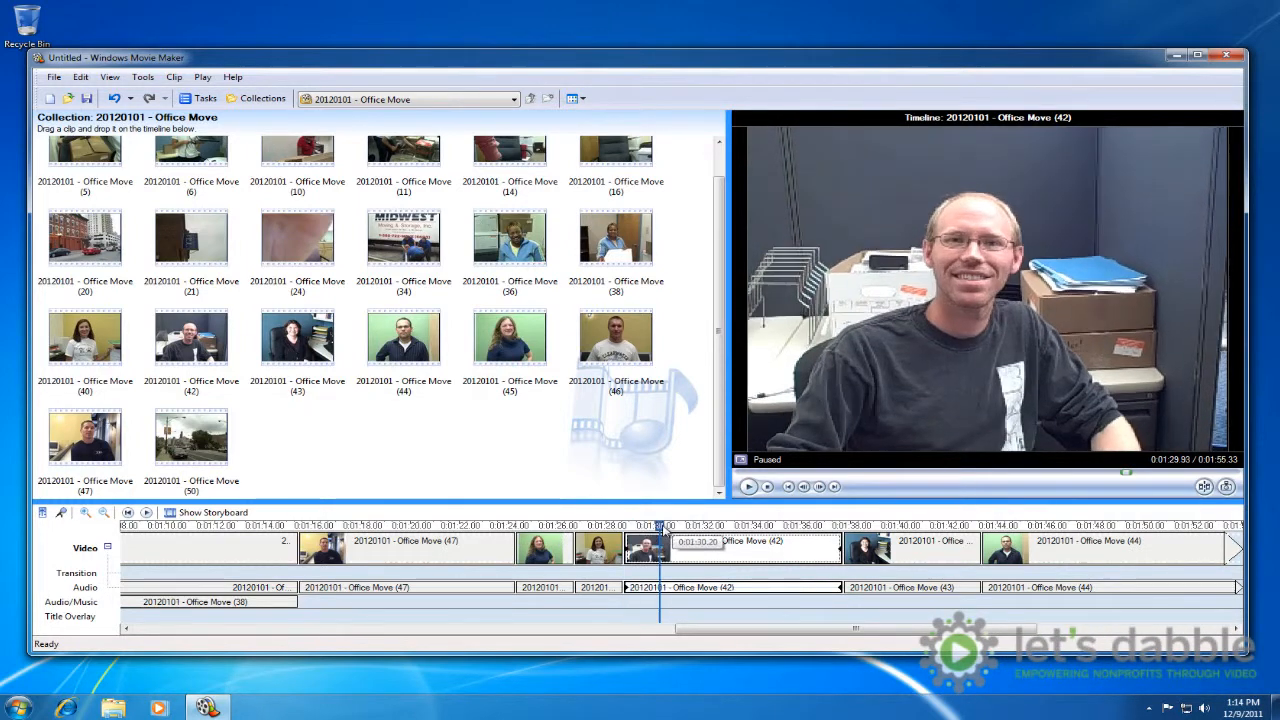
pyautogui.moveTo(664, 530)
pyautogui.mouseDown()
pyautogui.moveTo(690, 530)
pyautogui.moveTo(672, 530)
pyautogui.mouseUp()
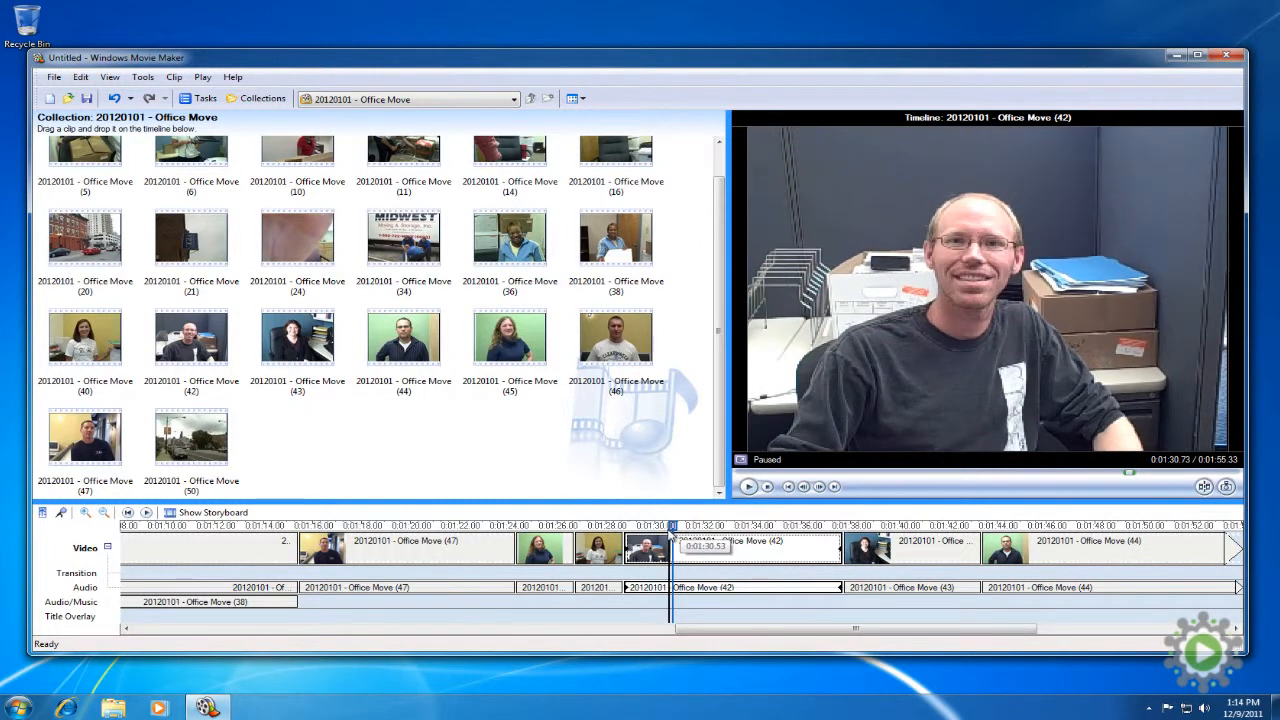
pyautogui.click(175, 84)
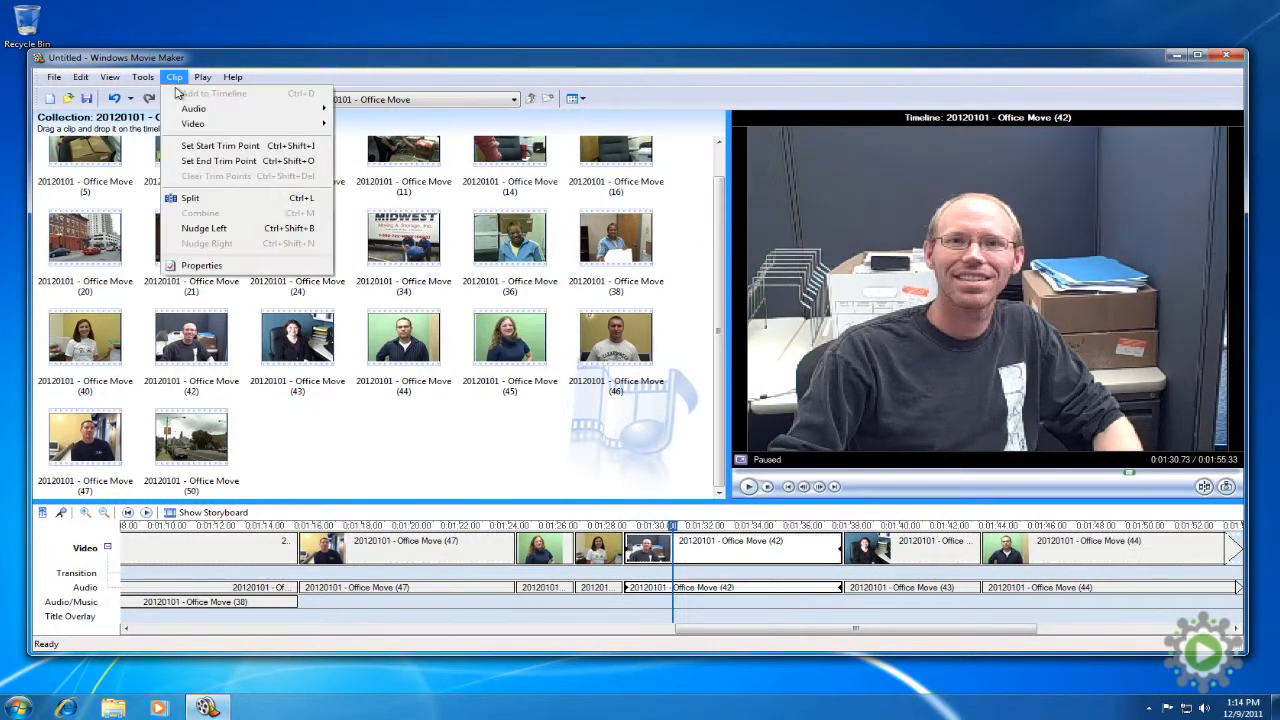
pyautogui.click(213, 147)
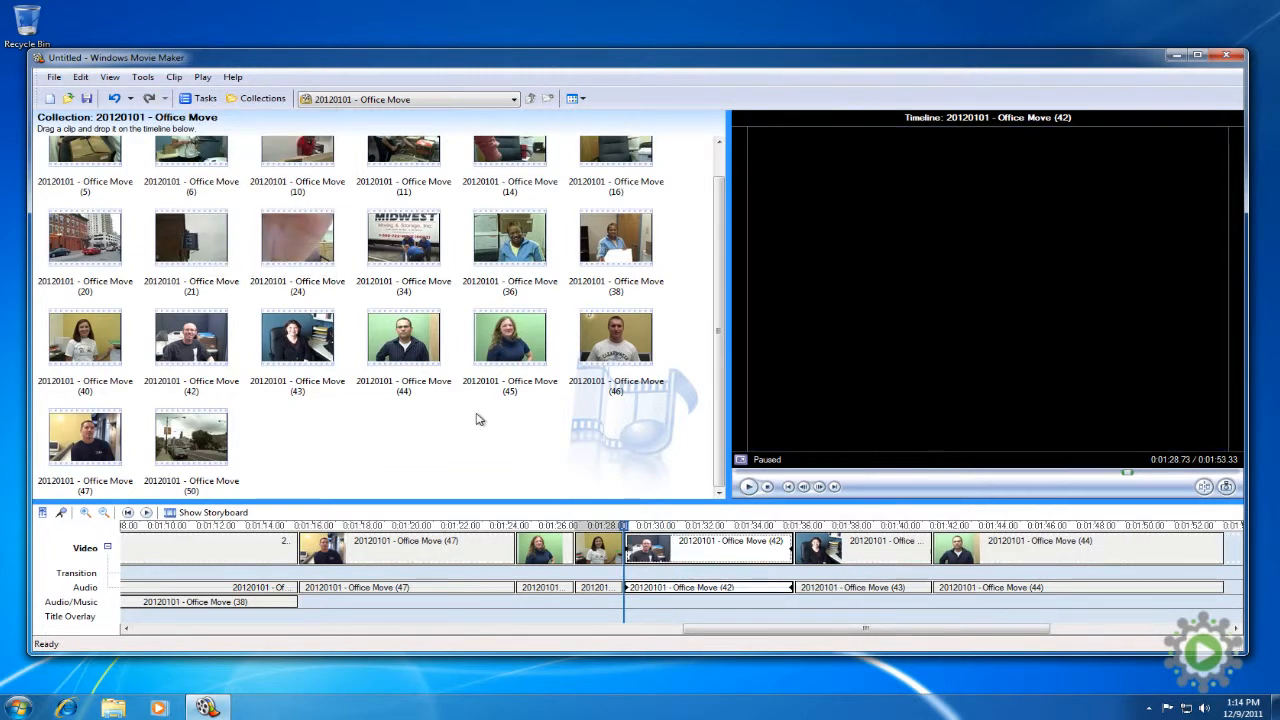
# Set the end trim point of clip (42) at 0:01:33.60 on the timeline
pyautogui.moveTo(689, 526); pyautogui.dragTo(746, 530)
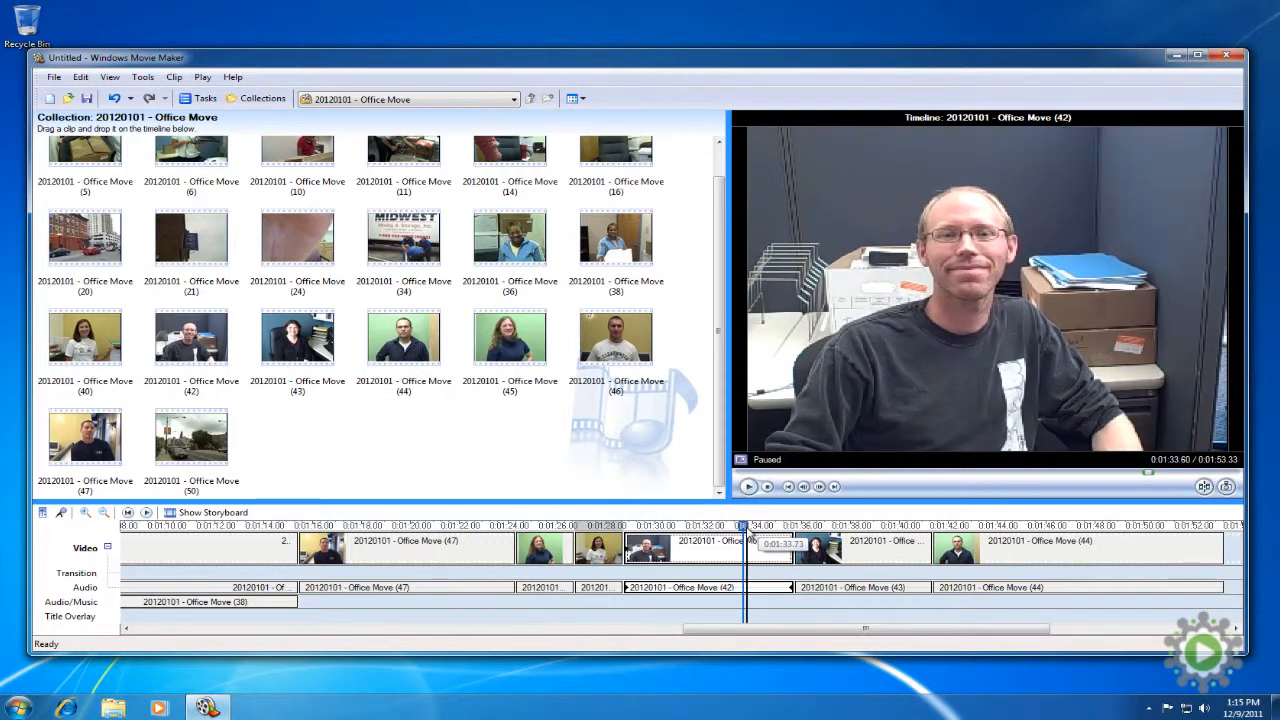
pyautogui.click(178, 79)
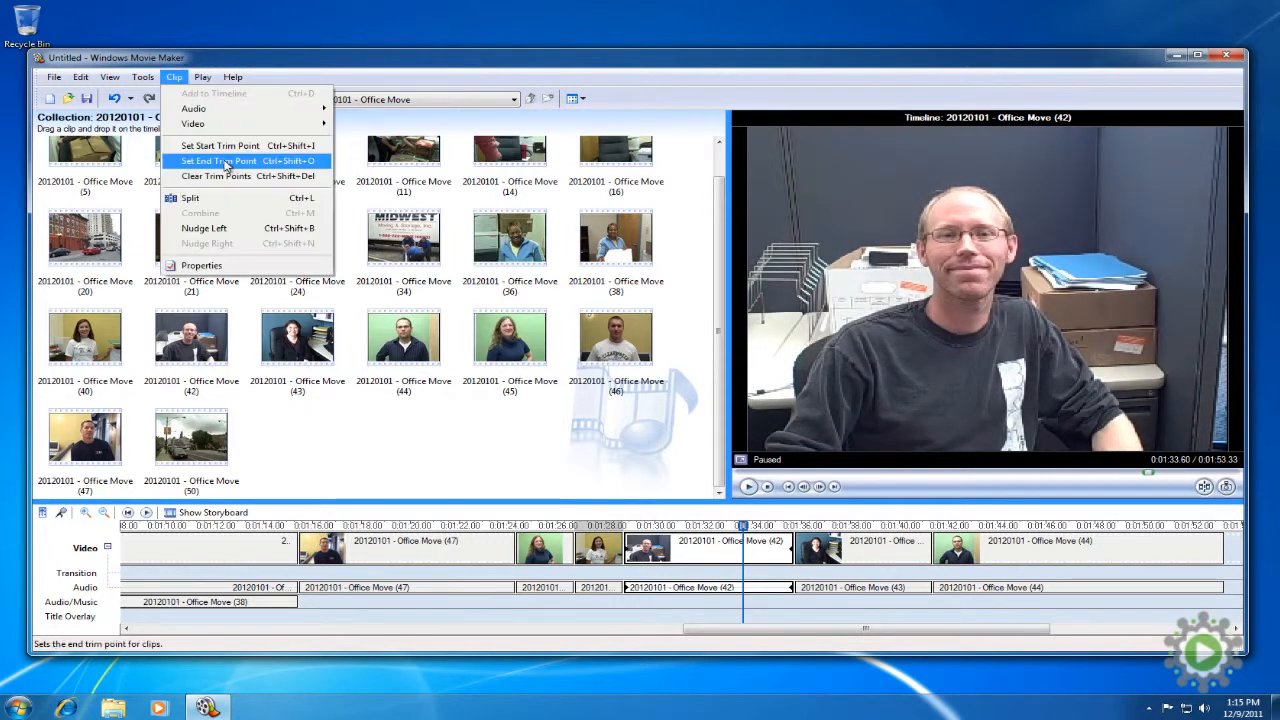
pyautogui.click(226, 166)
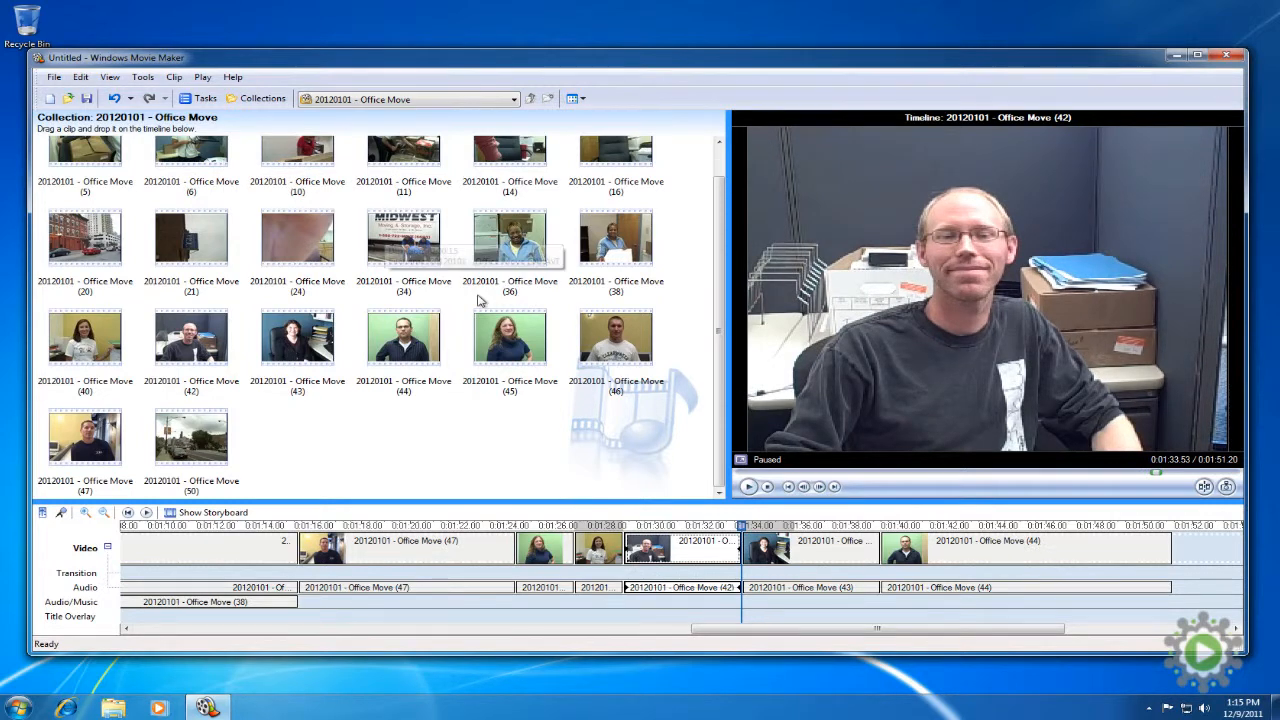
# Shorten clip (43) so it ends at about 0:01:37.20 and play back the cut into clip (44)
pyautogui.click(750, 546)
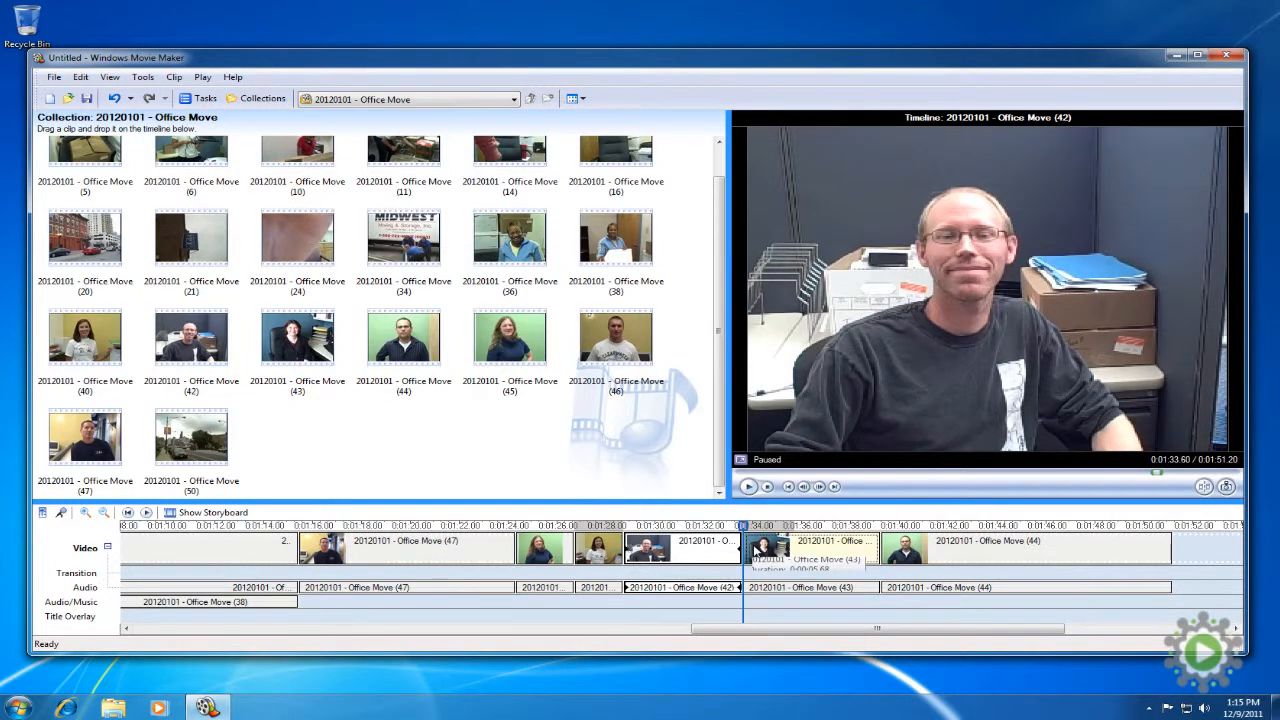
pyautogui.moveTo(750, 546)
pyautogui.mouseDown()
pyautogui.moveTo(781, 544)
pyautogui.moveTo(758, 545)
pyautogui.mouseUp()
pyautogui.moveTo(879, 545); pyautogui.dragTo(828, 545)
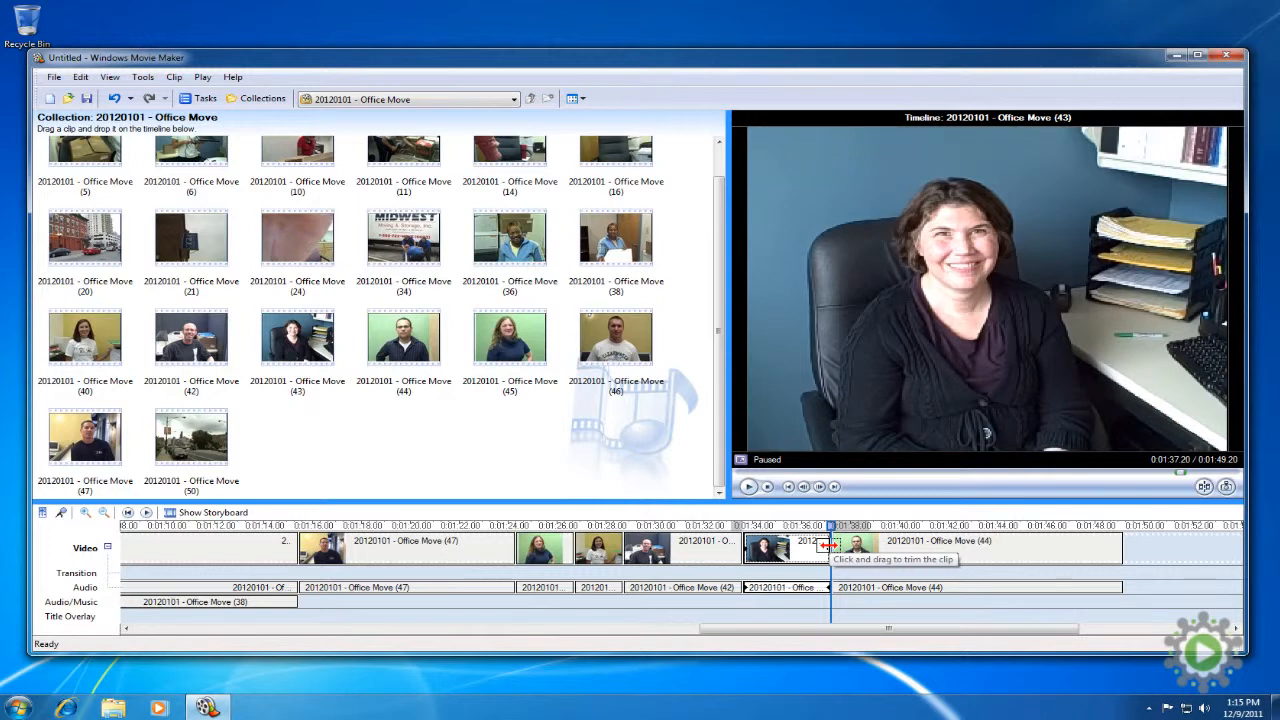
pyautogui.moveTo(677, 549); pyautogui.dragTo(608, 533)
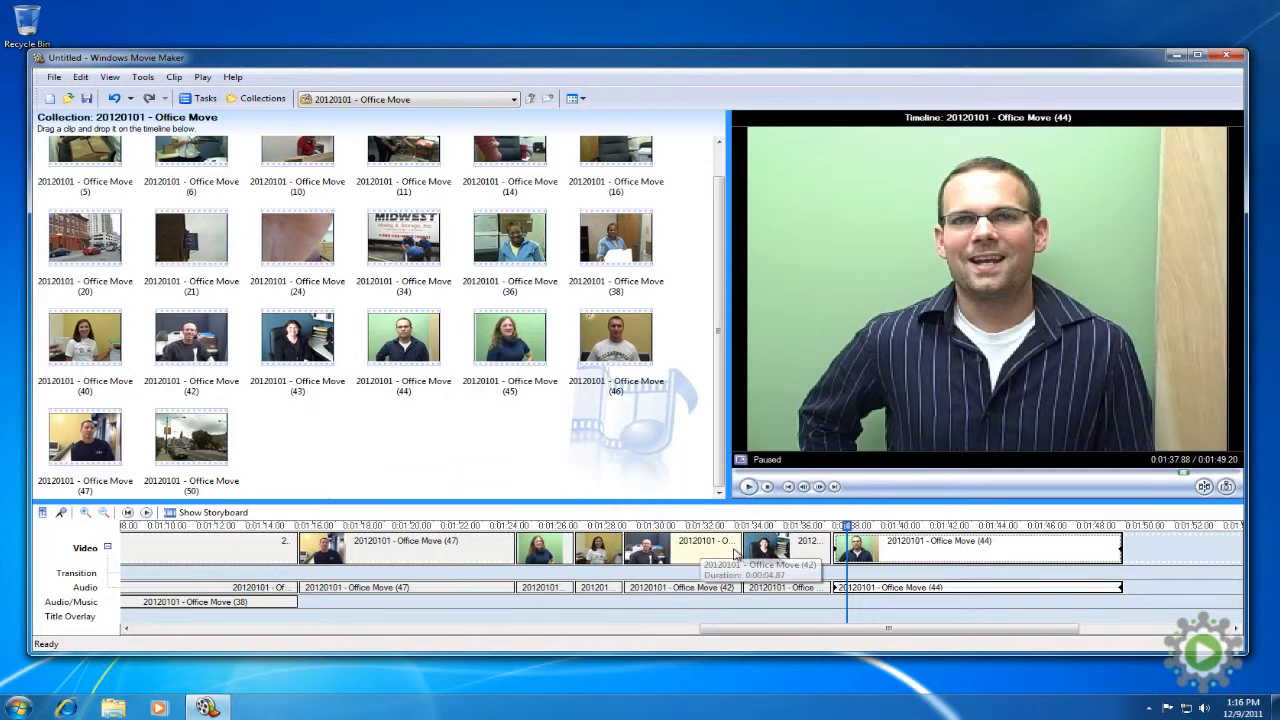
# Trim about 0.4 seconds off the start of clip (43) and play back the cut from clip (42), starting at 0:01:31.87
pyautogui.click(747, 548)
pyautogui.moveTo(747, 548); pyautogui.dragTo(759, 549)
pyautogui.click(706, 545)
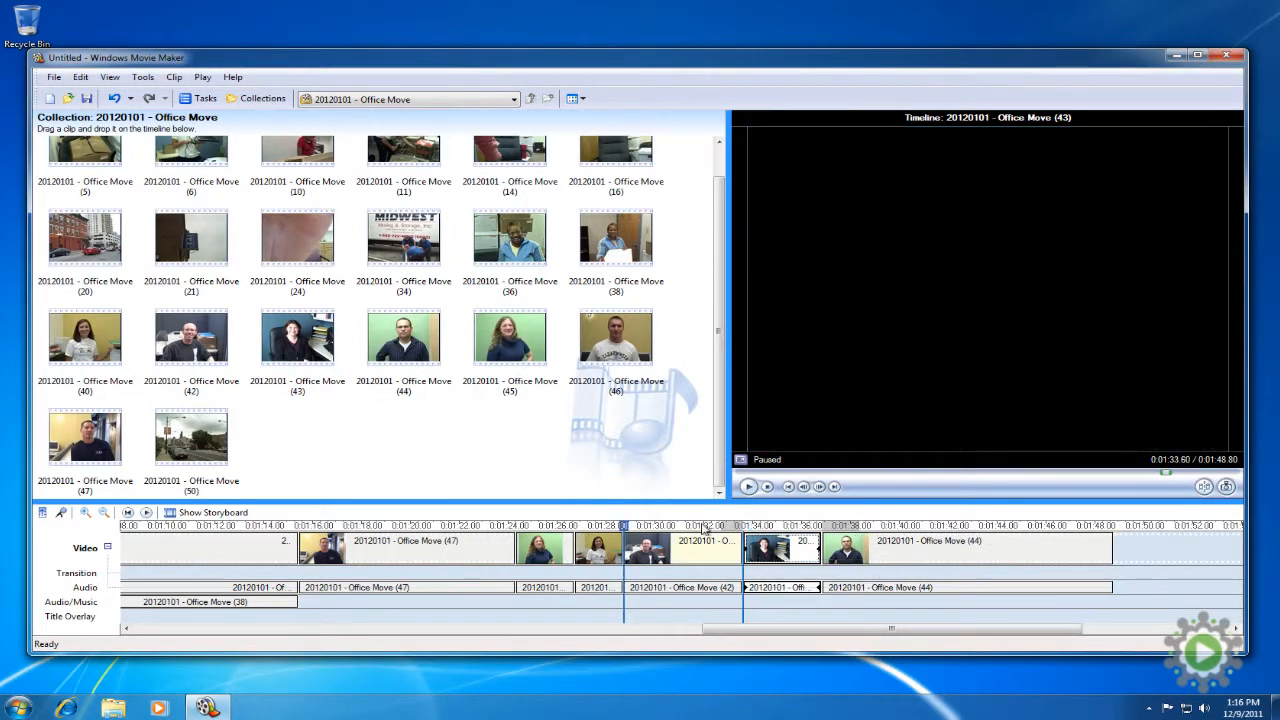
pyautogui.click(706, 530)
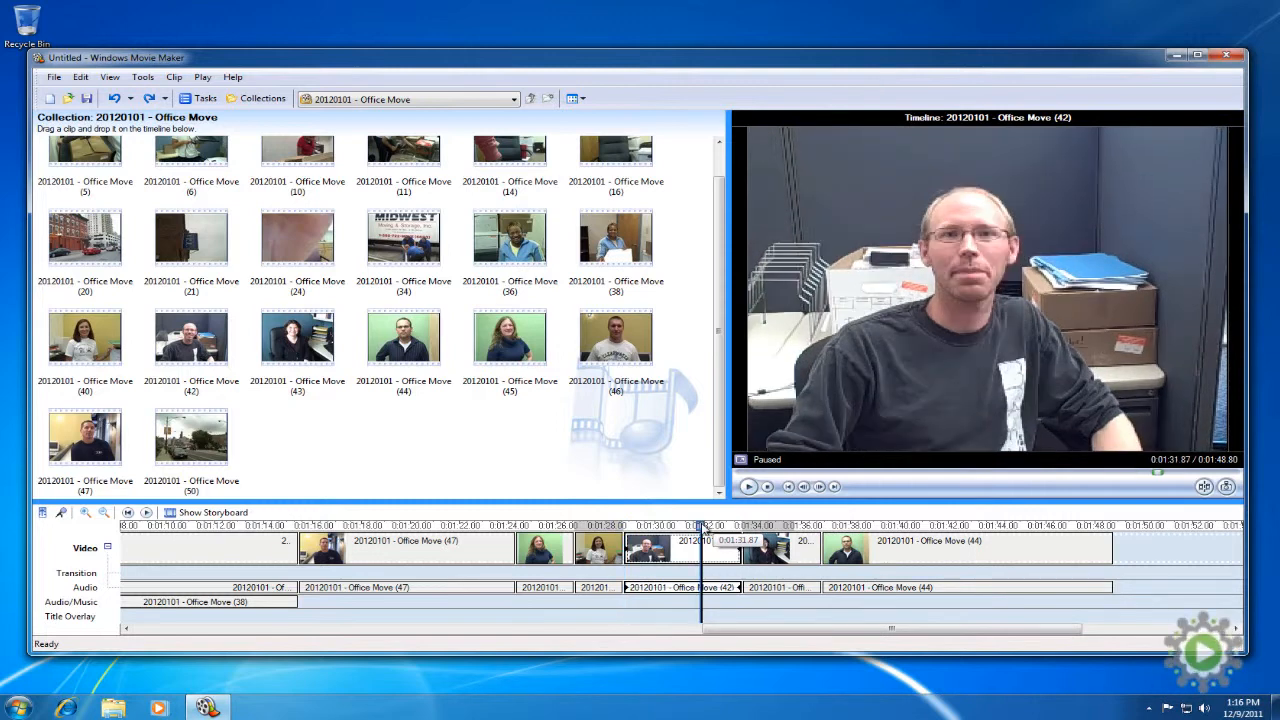
pyautogui.press('space')
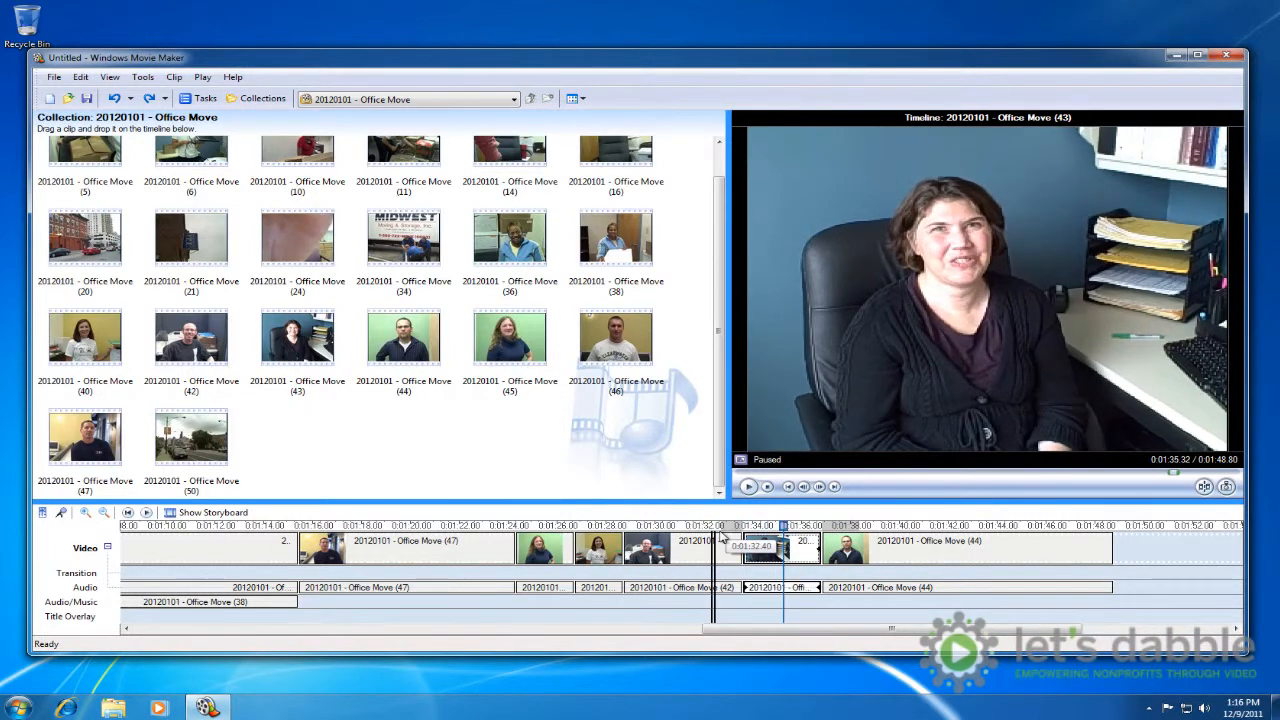
# Trim another 0.4 seconds off the start of clip (43) and play from about 0:01:32.47 into clip (44)
pyautogui.click(756, 544)
pyautogui.moveTo(756, 544); pyautogui.dragTo(716, 533)
pyautogui.press('space')
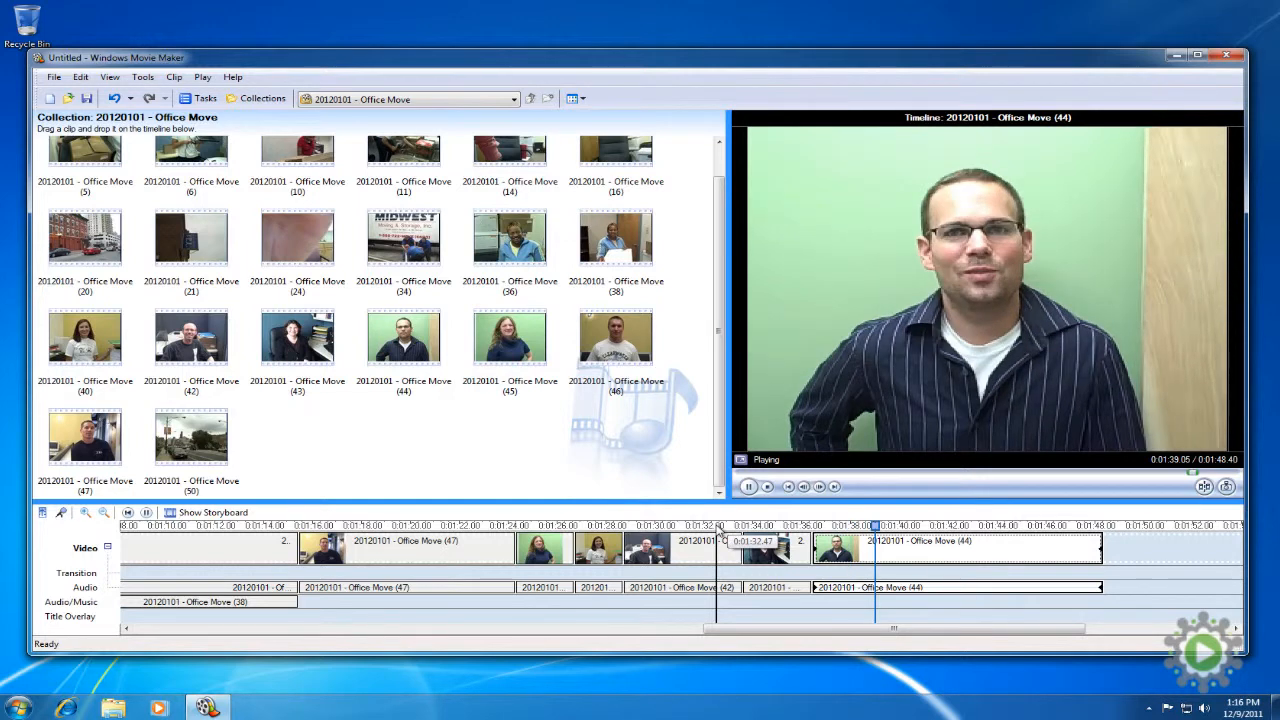
pyautogui.press('space')
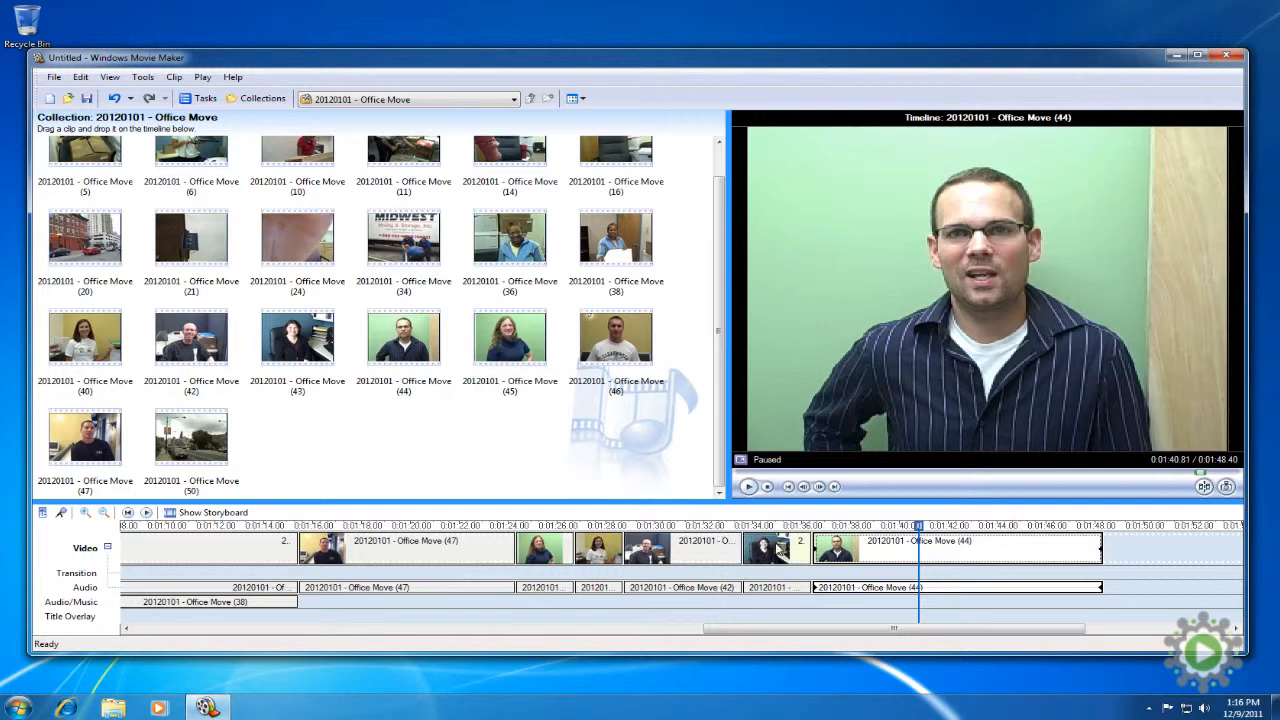
# Trim about 0.3 seconds off the start of clip (44) and play the clip through to its end
pyautogui.click(822, 548)
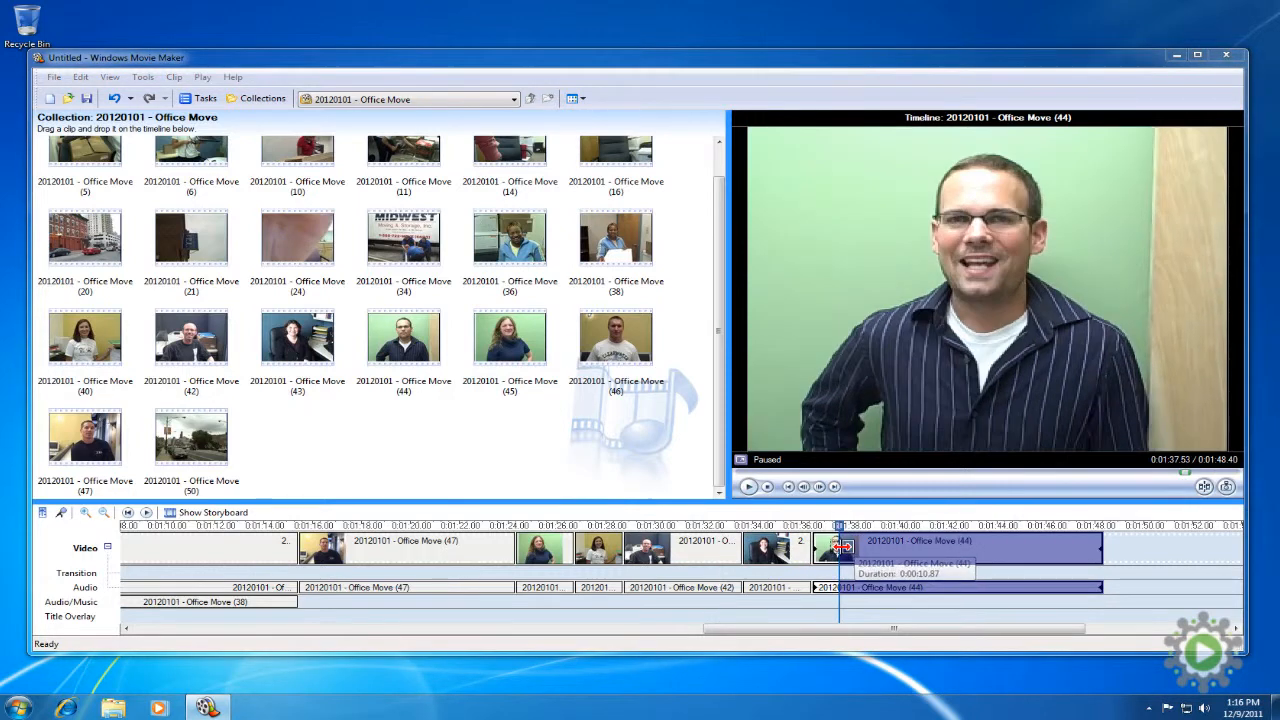
pyautogui.moveTo(822, 548)
pyautogui.mouseDown()
pyautogui.moveTo(836, 548)
pyautogui.moveTo(812, 549)
pyautogui.mouseUp()
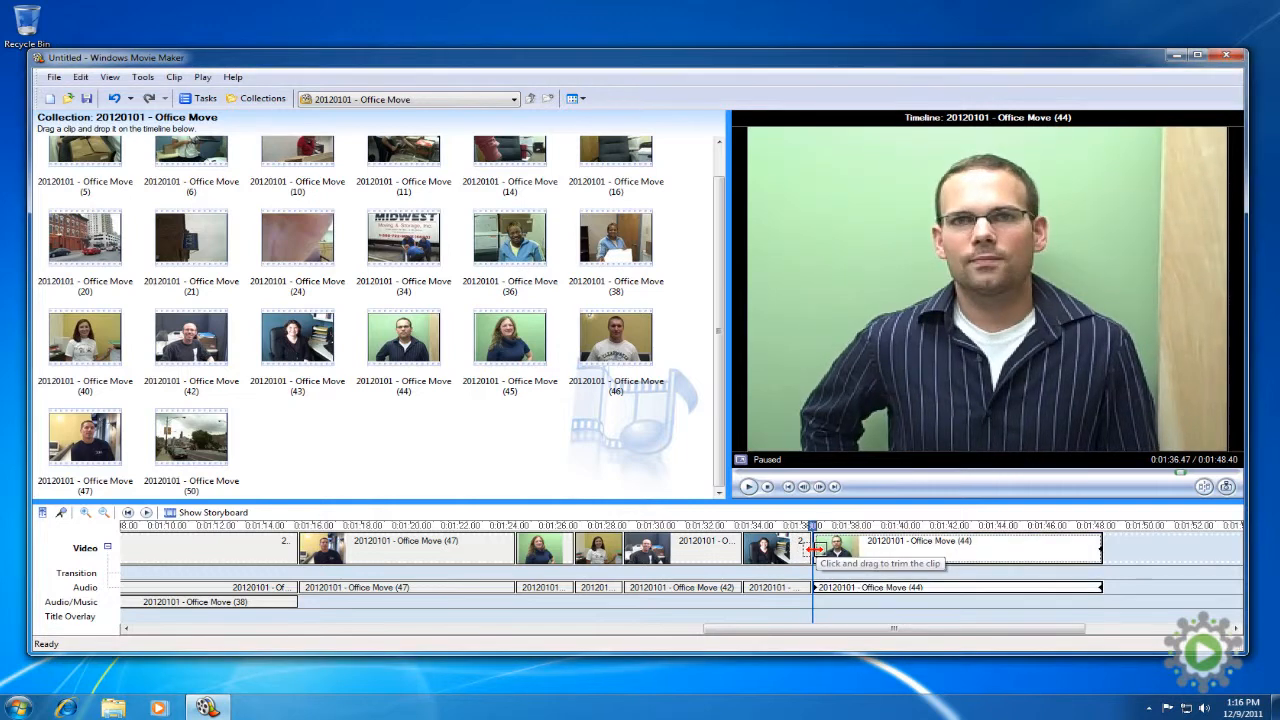
pyautogui.click(85, 512)
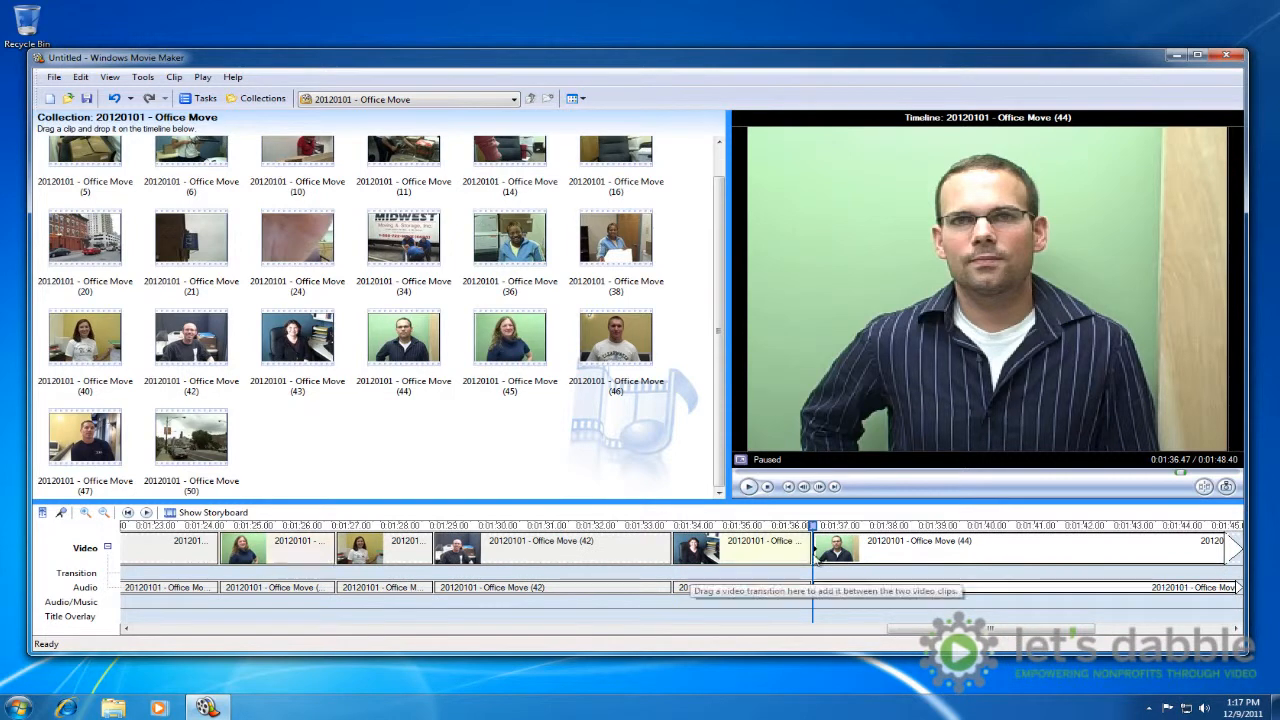
pyautogui.moveTo(818, 548); pyautogui.dragTo(834, 548)
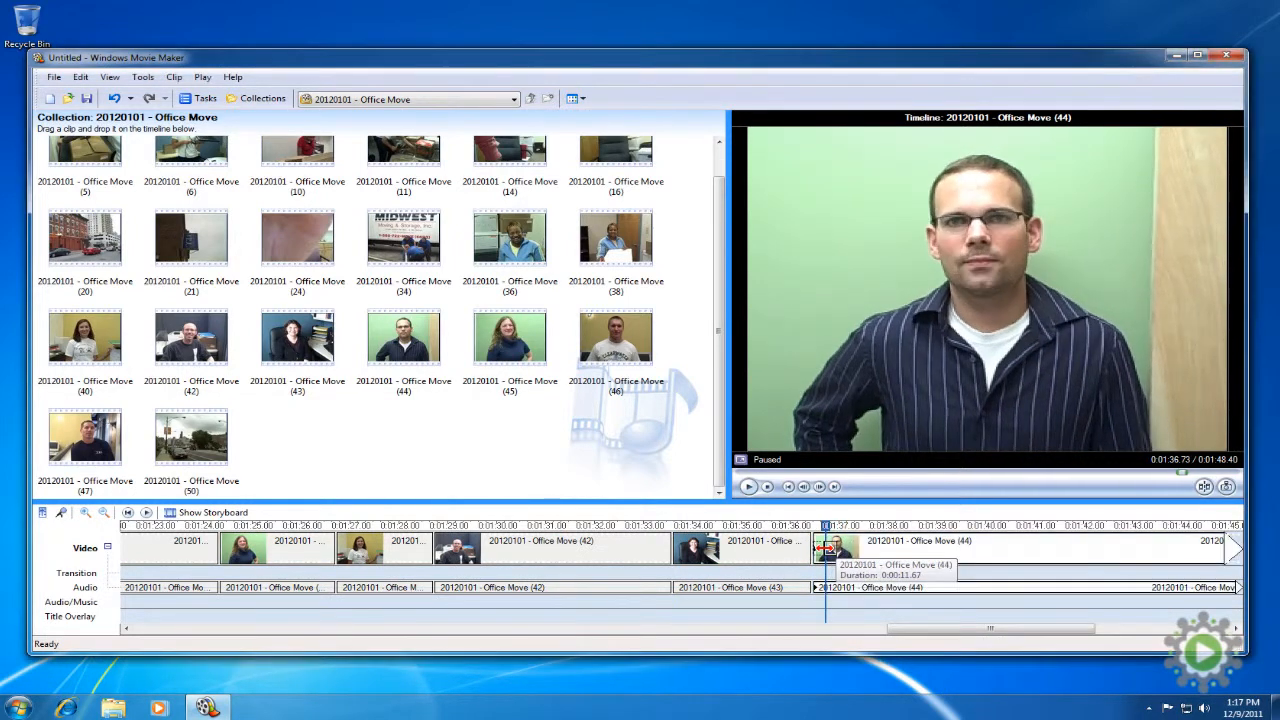
pyautogui.doubleClick(803, 549)
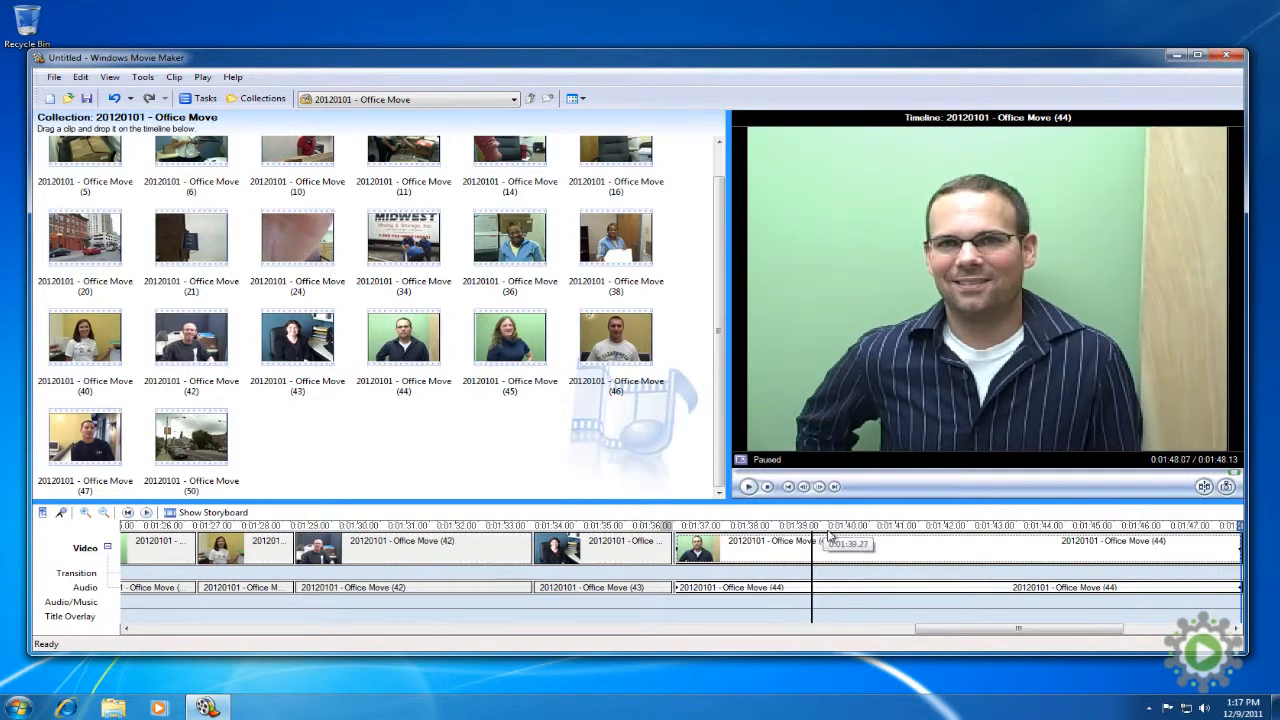
# Trim the end of clip (44) back to 0:01:46.87 and play back its ending
pyautogui.moveTo(1238, 546); pyautogui.dragTo(1172, 545)
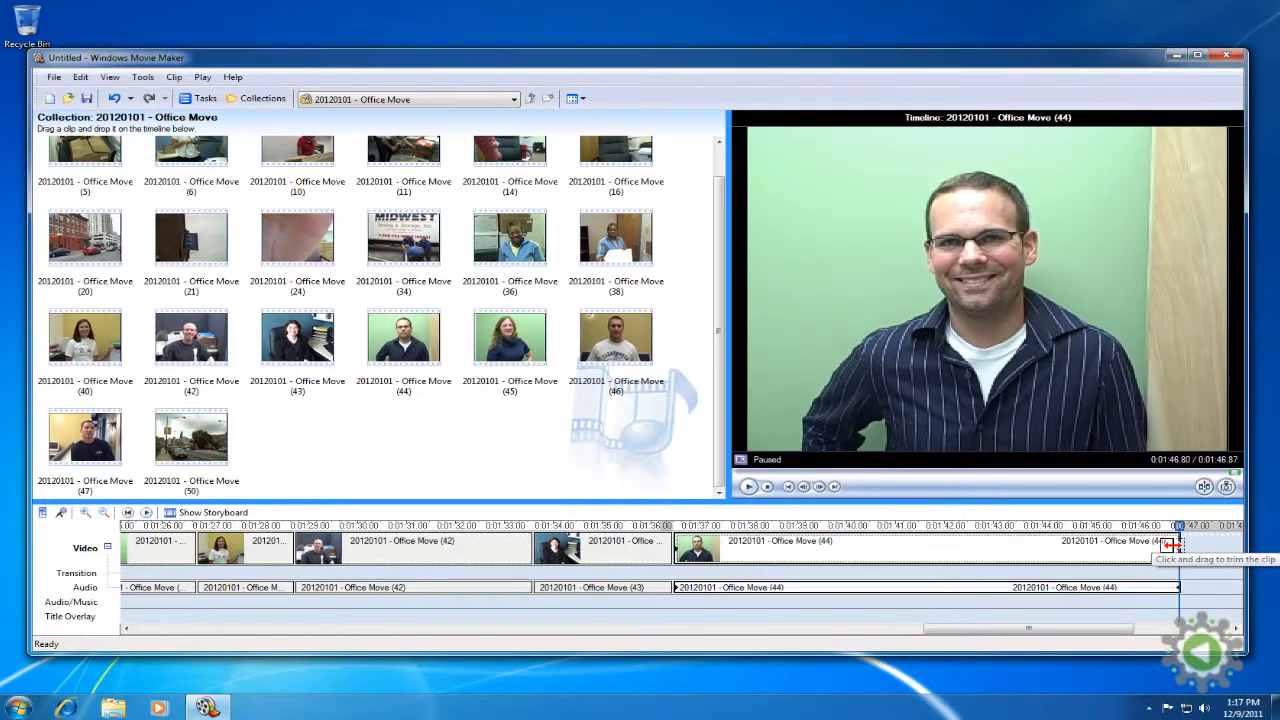
pyautogui.click(1074, 535)
pyautogui.press('space')
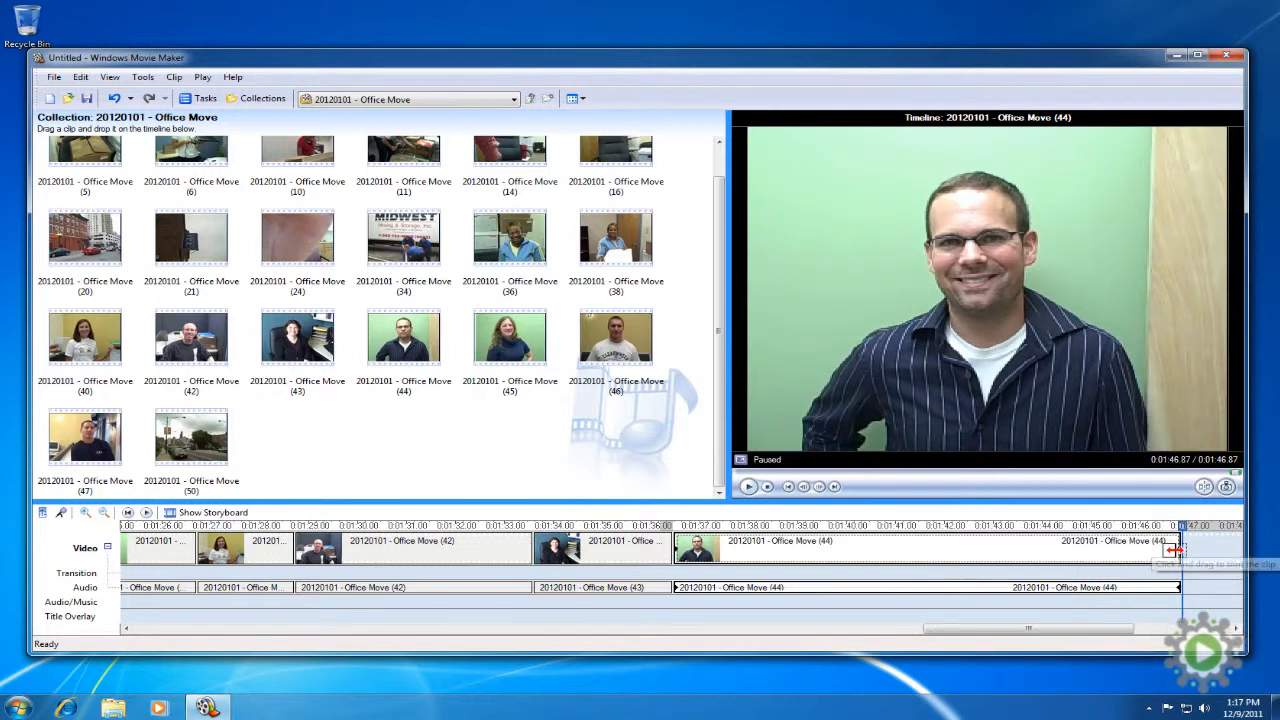
# Extend the end of clip (44) to 0:01:47.13 and play it back from 0:01:43.27
pyautogui.moveTo(1176, 549); pyautogui.dragTo(1196, 550)
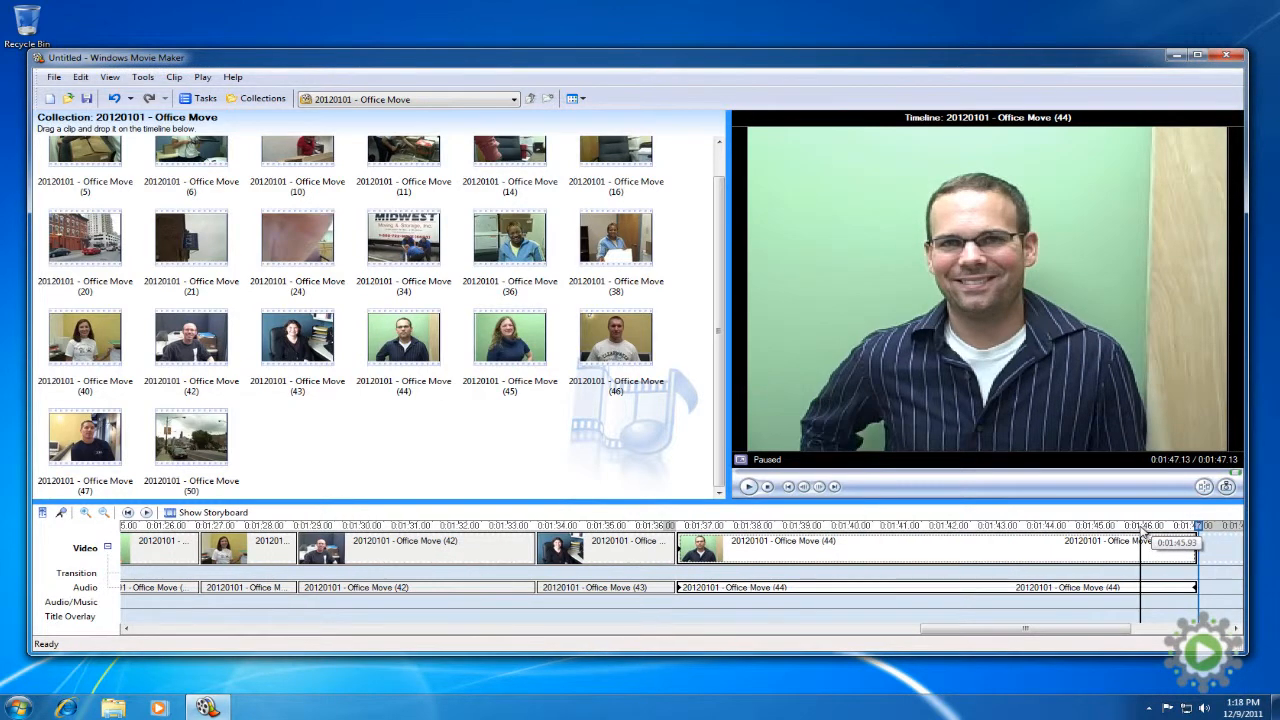
pyautogui.click(1012, 533)
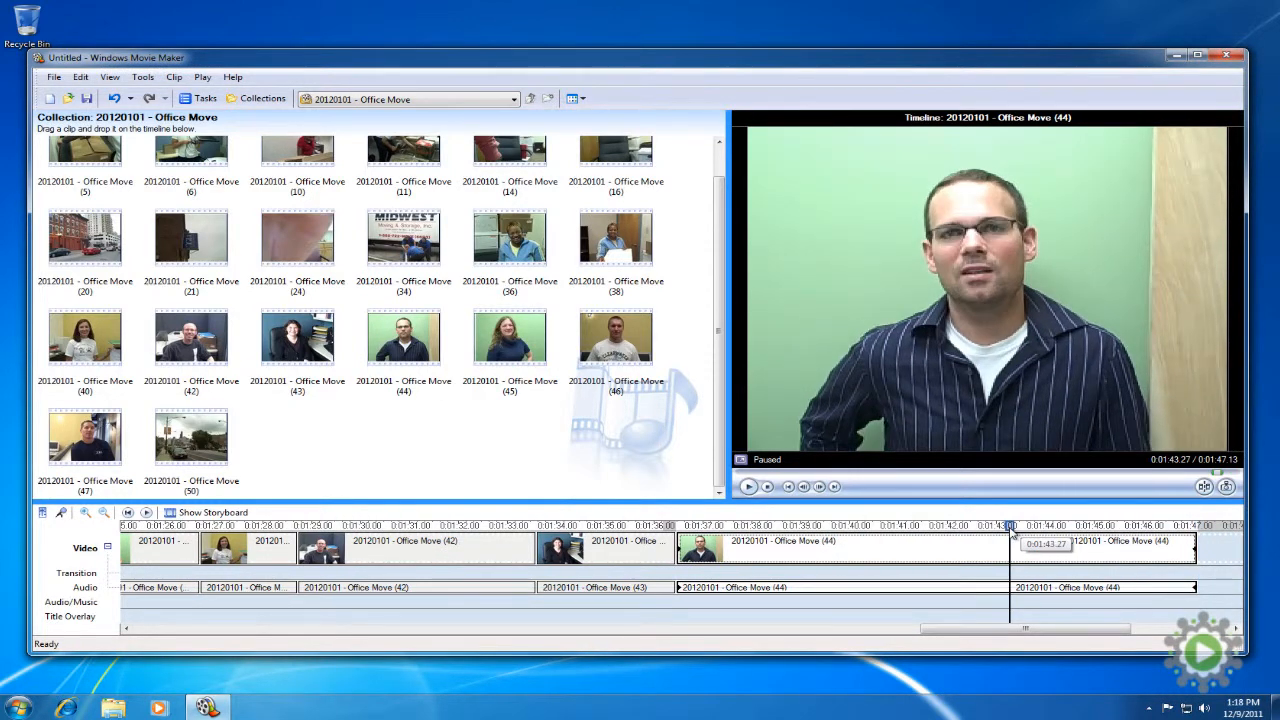
pyautogui.press('space')
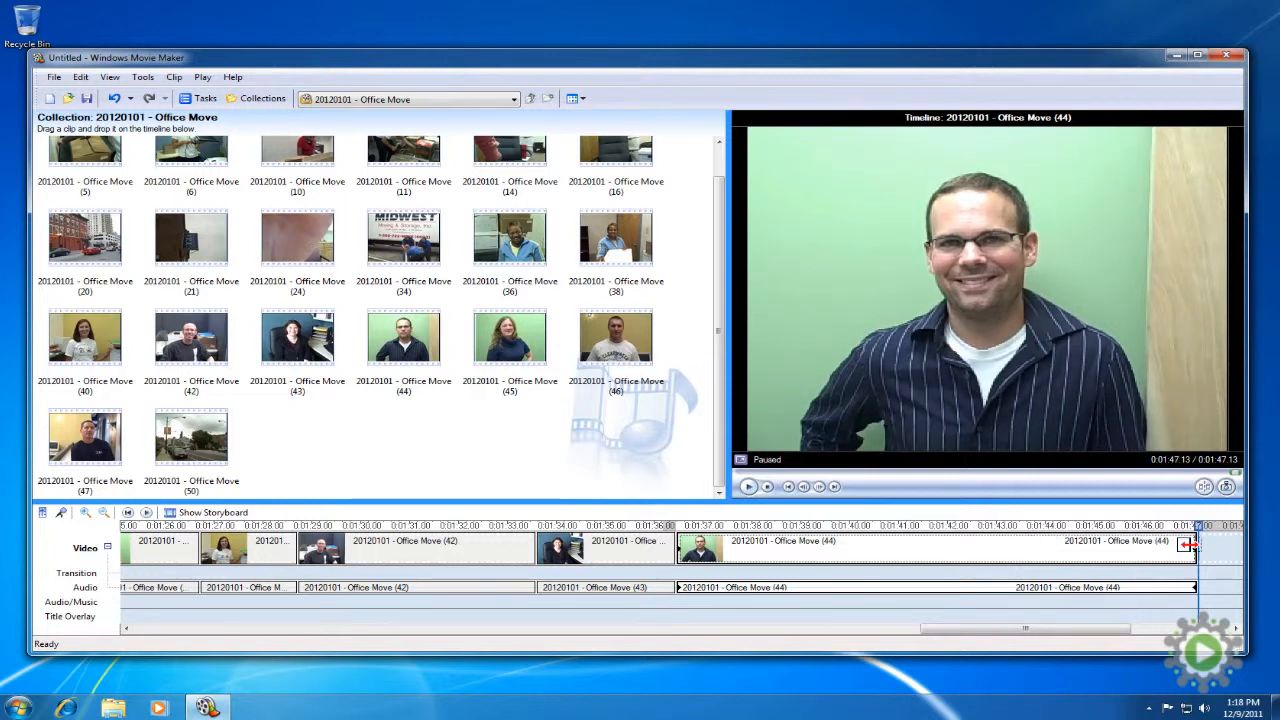
# Shorten the end of clip (44) to 0:01:46.73 and further to 0:01:46.40, playing back the ending after each trim
pyautogui.moveTo(1186, 545); pyautogui.dragTo(1170, 545)
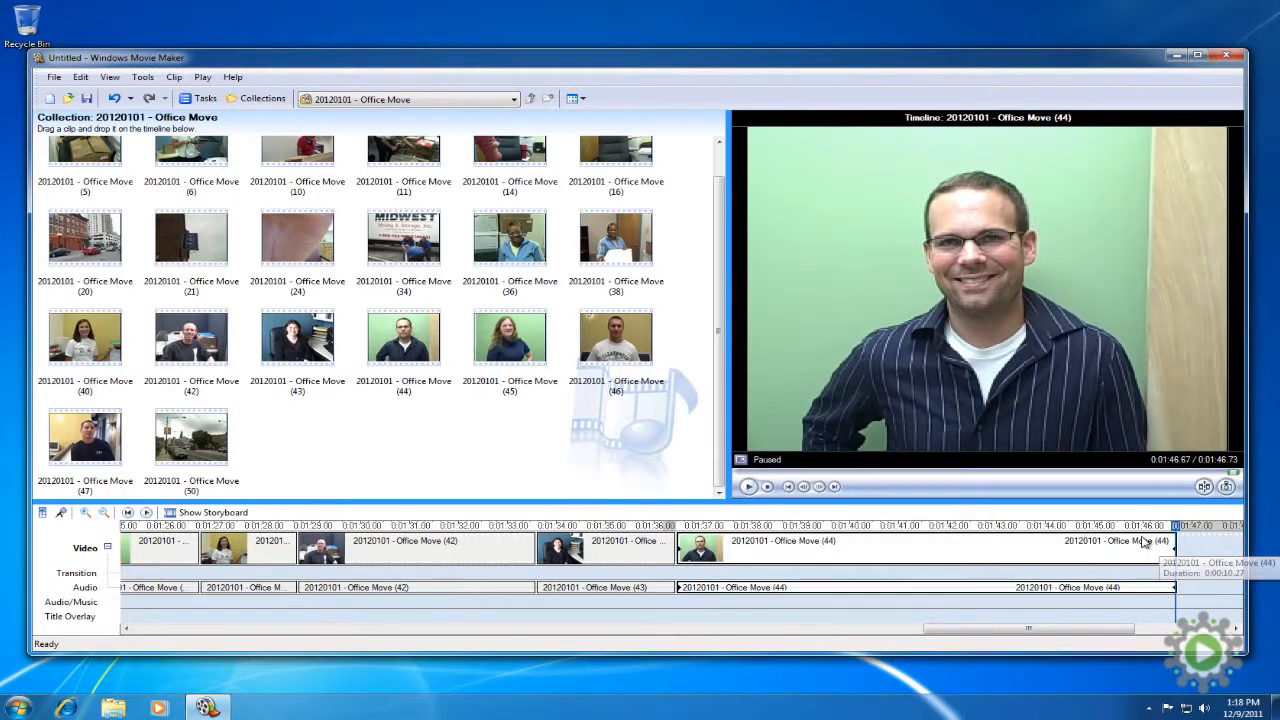
pyautogui.click(1049, 526)
pyautogui.press('space')
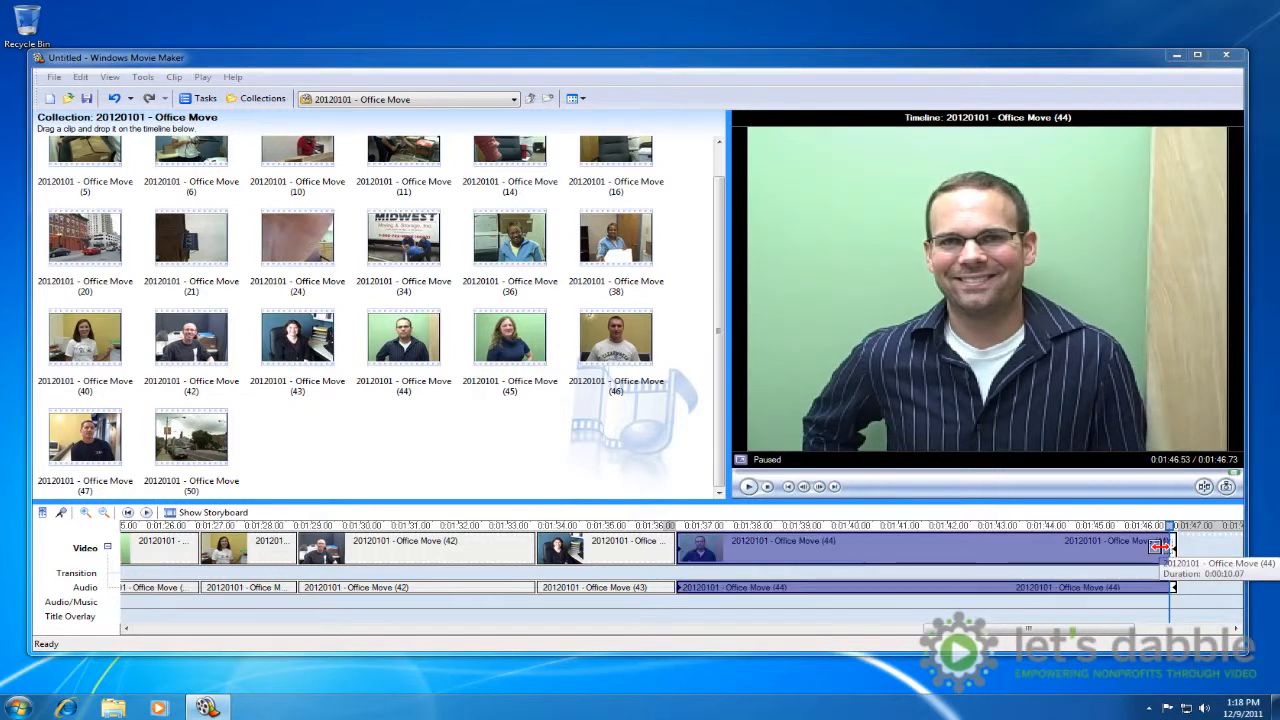
pyautogui.moveTo(1177, 545); pyautogui.dragTo(1157, 553)
pyautogui.click(1057, 526)
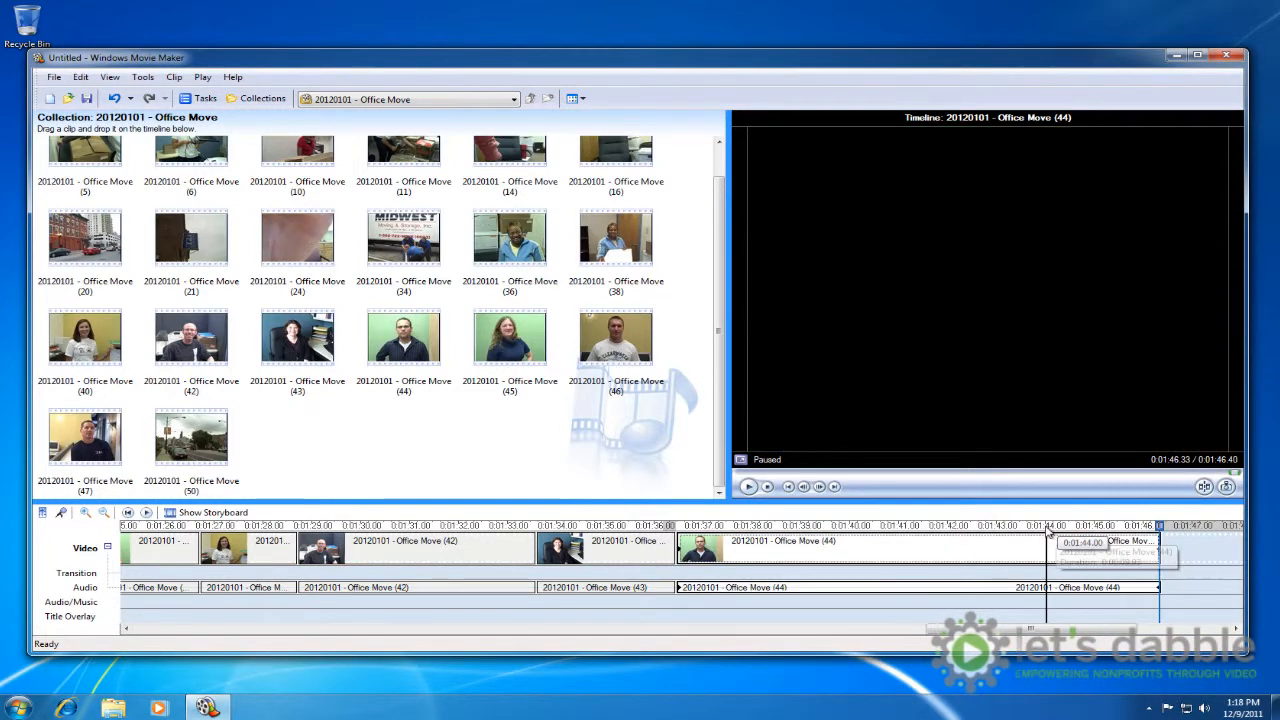
pyautogui.press('space')
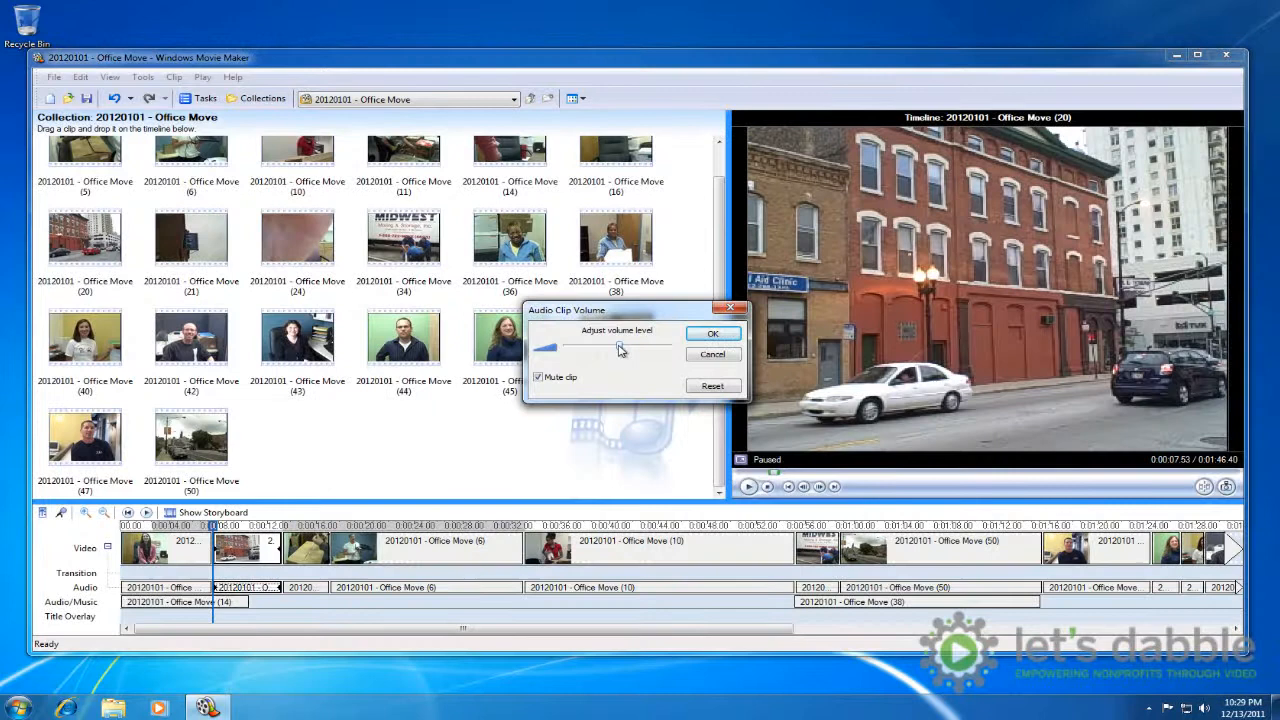
# Unmute the audio of clip (20) and lower its volume to a level near the minimum
pyautogui.moveTo(622, 350); pyautogui.dragTo(569, 353)
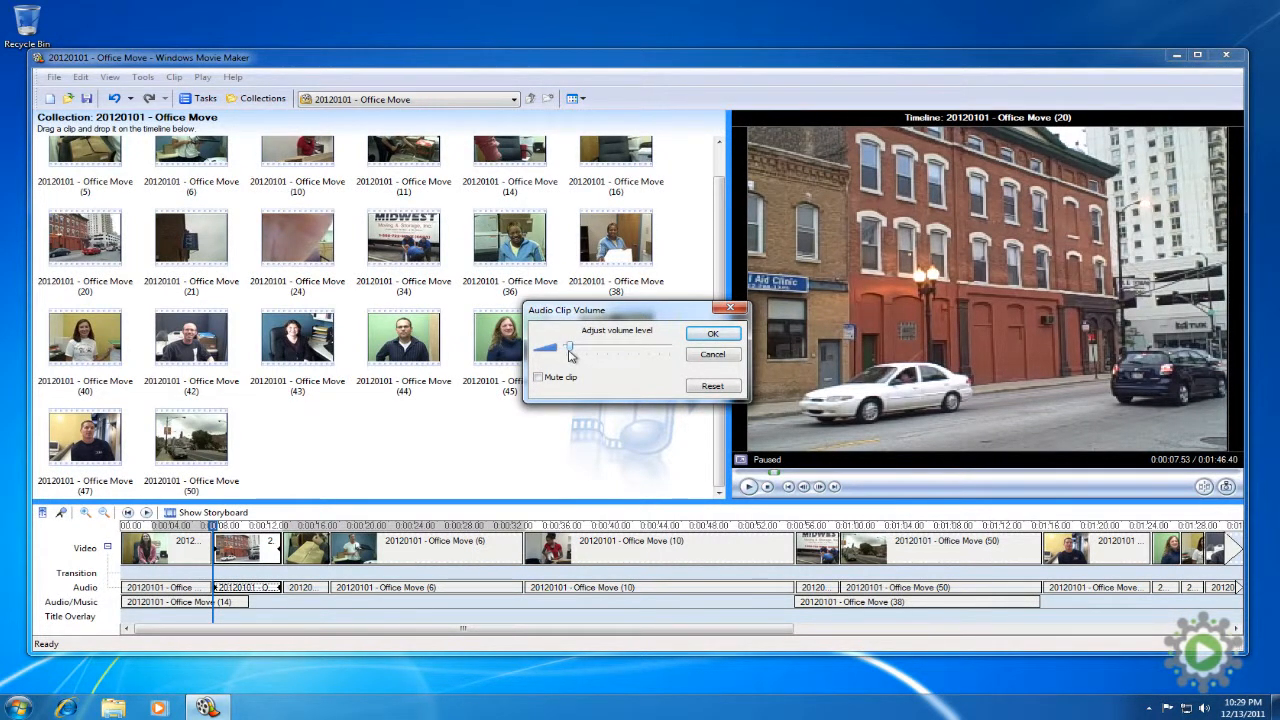
pyautogui.click(712, 334)
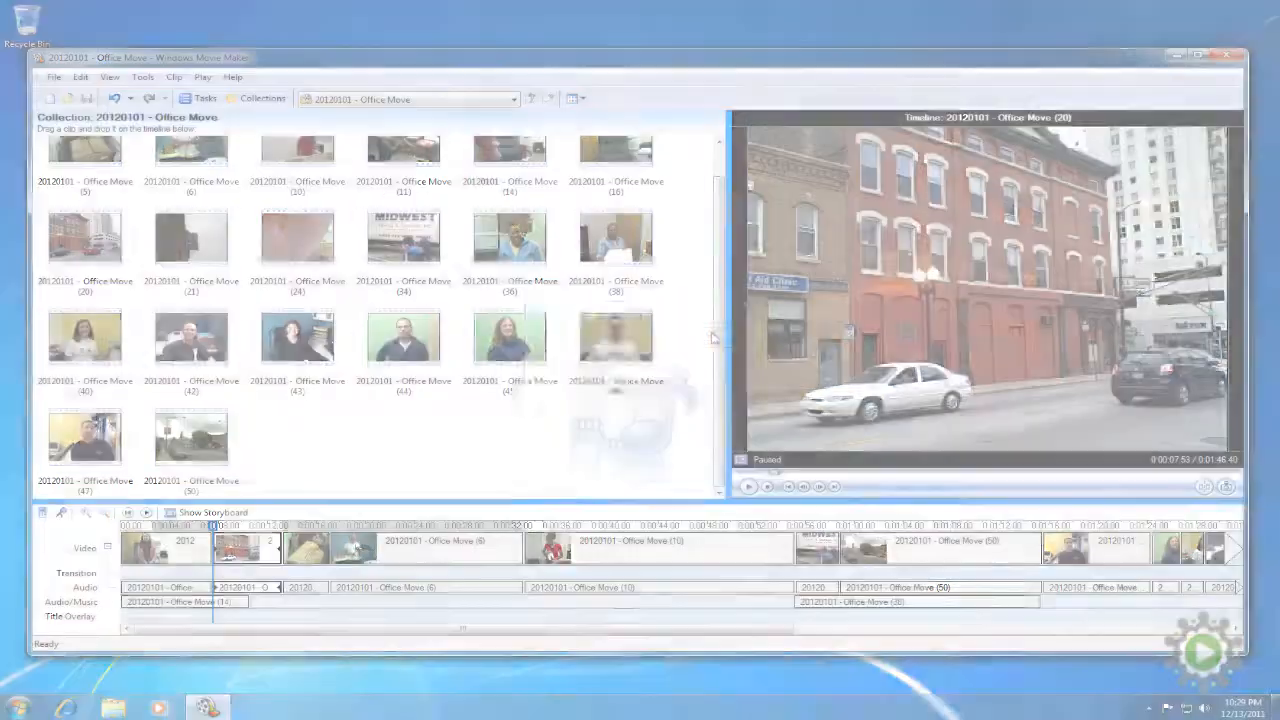